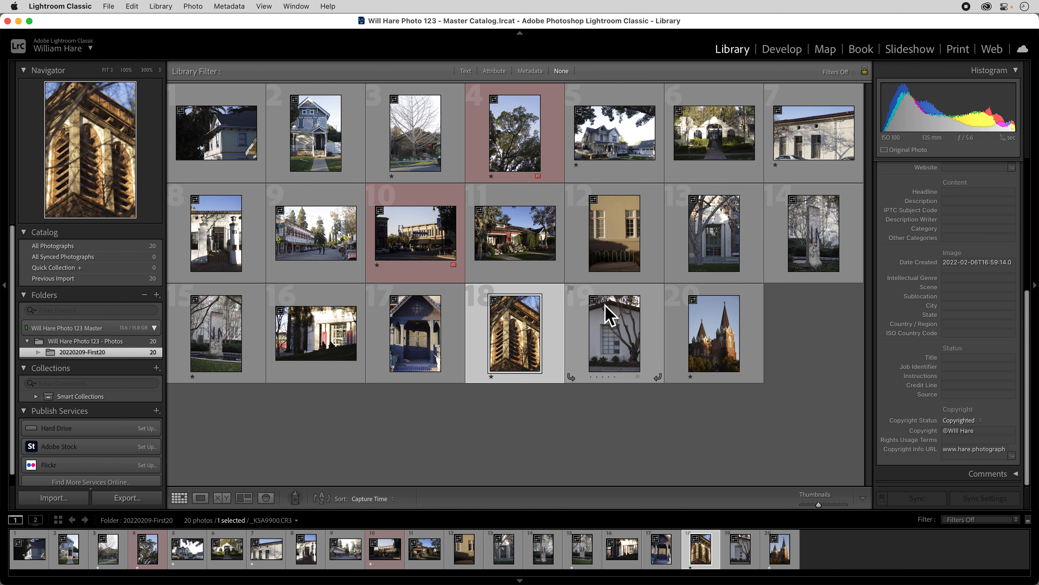
Give the unlabelled statue photo in the third row a red label and filter the library to red-labelled photos
click(243, 376)
click(255, 384)
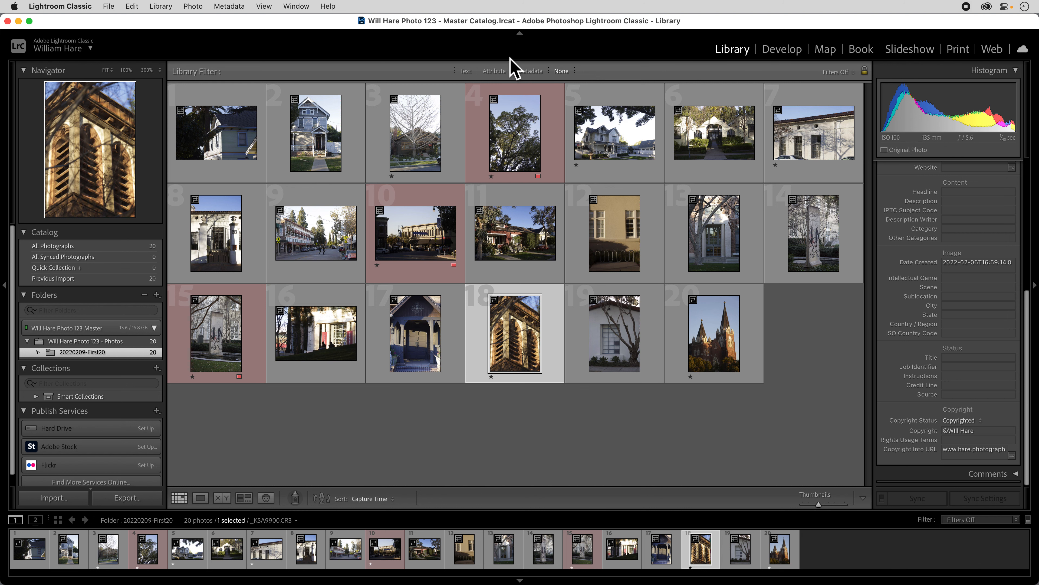
click(493, 72)
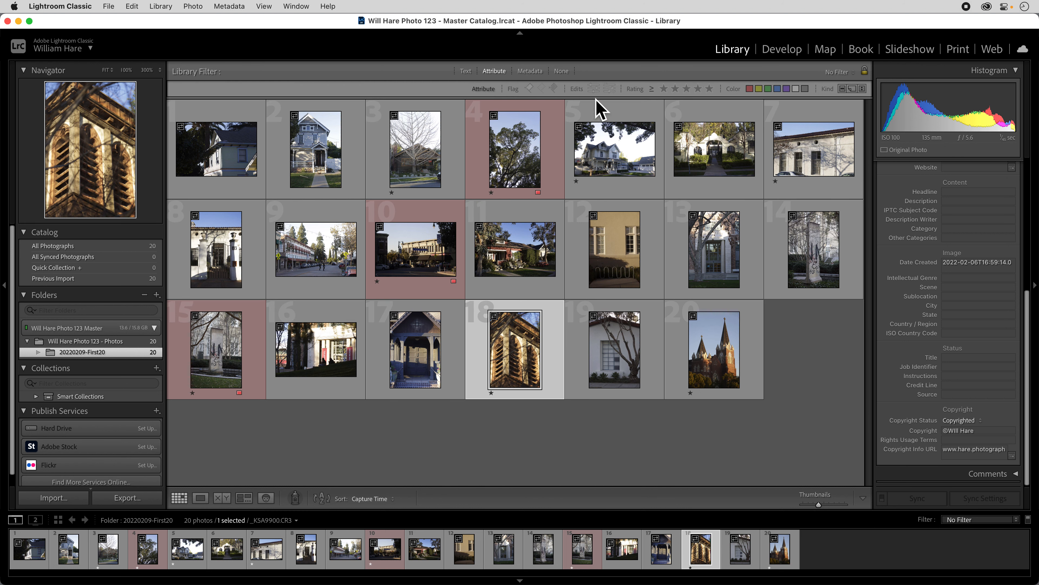
click(750, 89)
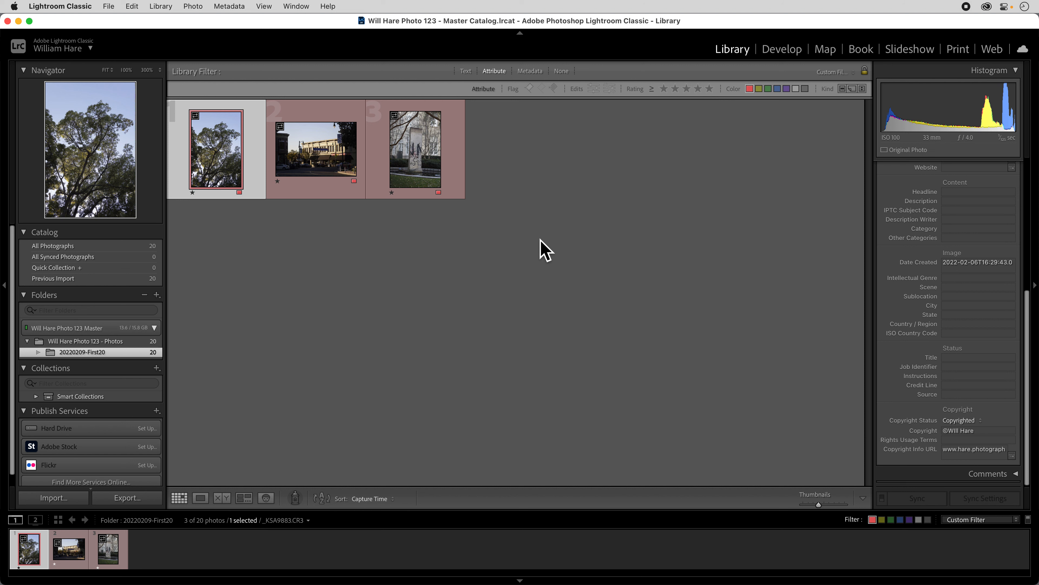
Select all the filtered red-labelled photos and open an enlarged export dialog for them
click(493, 254)
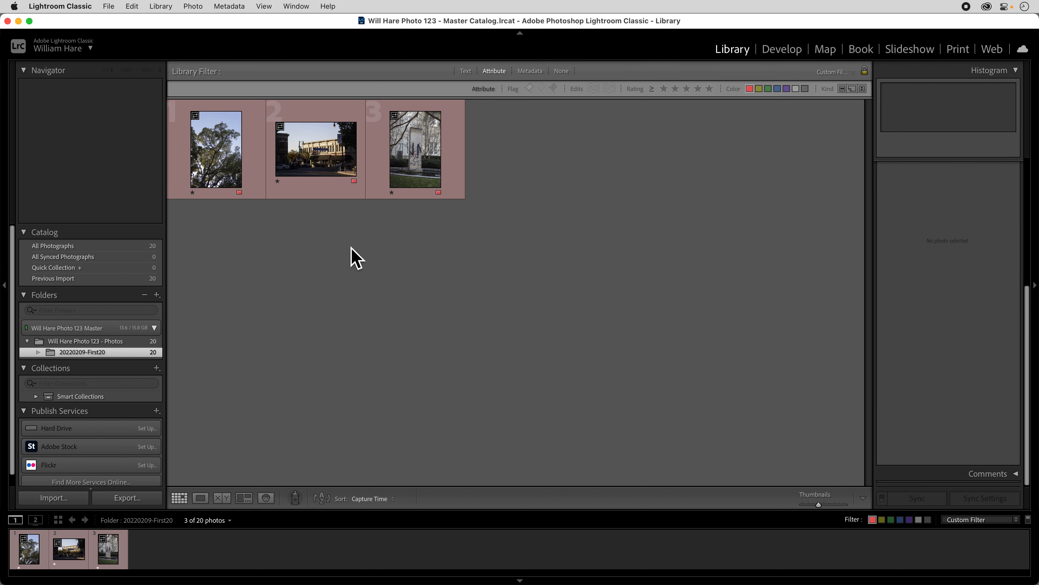
click(237, 167)
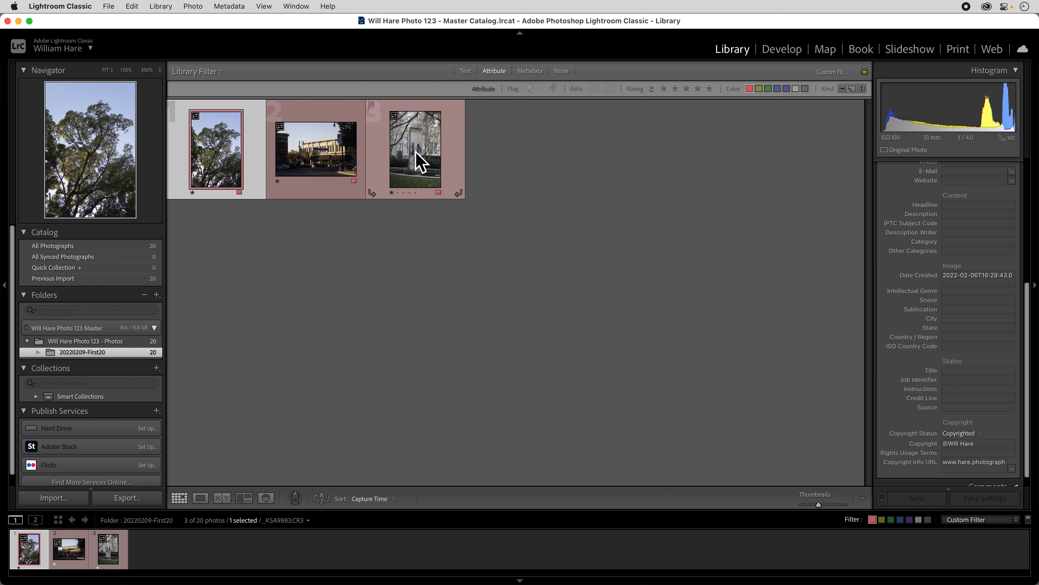
key(super+a)
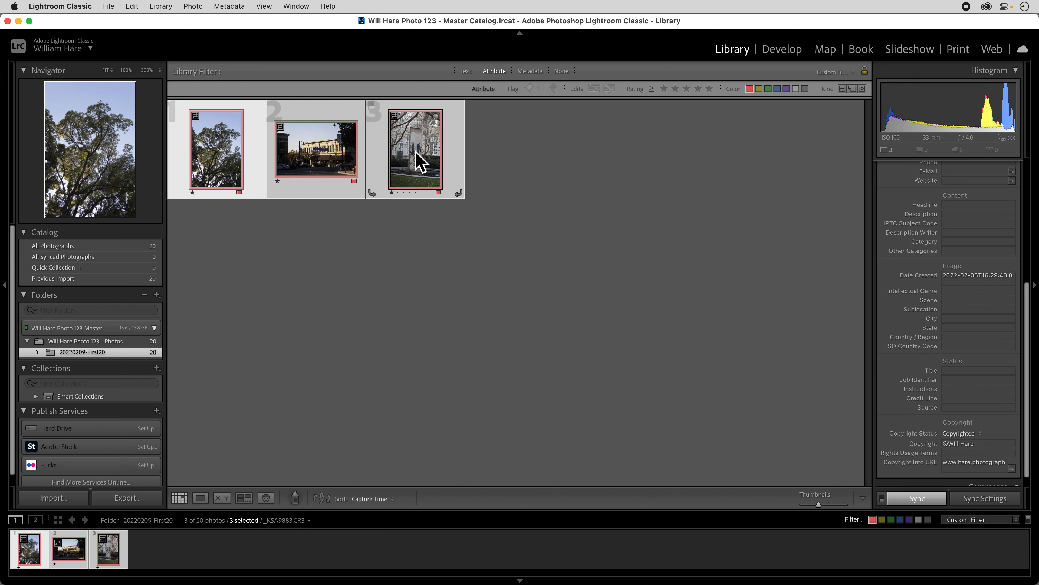
click(414, 241)
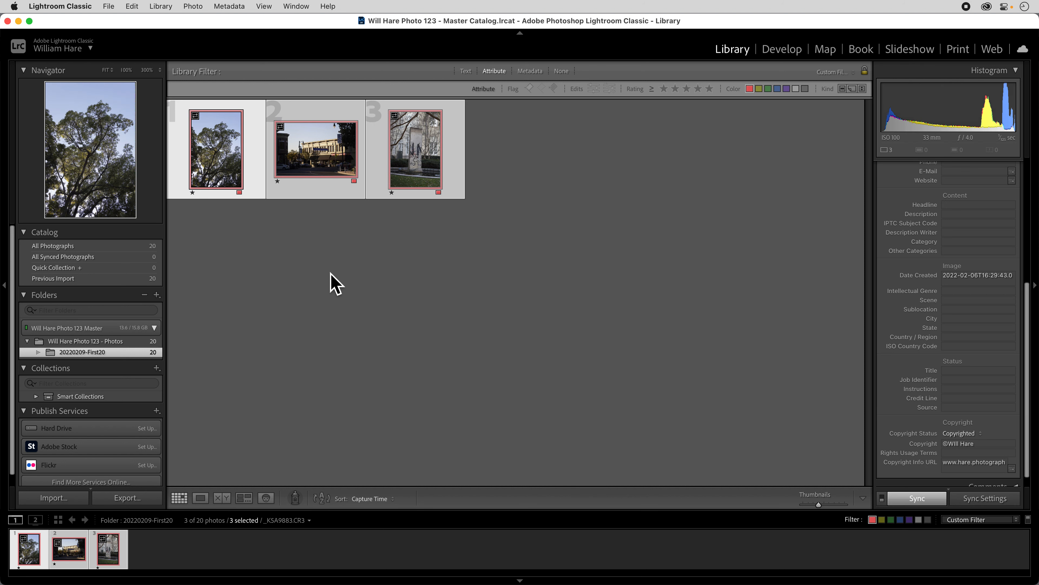
click(125, 500)
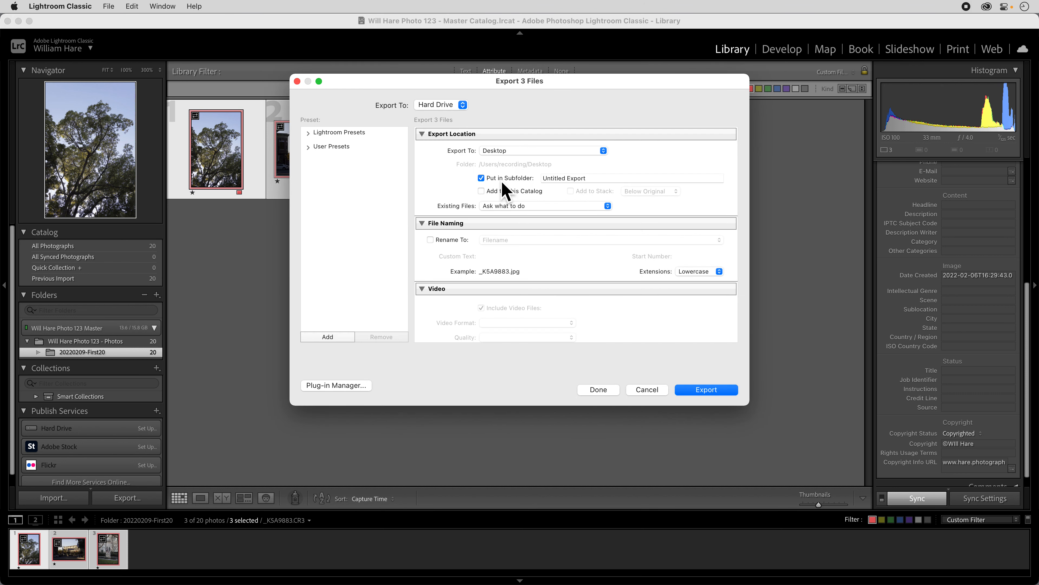
drag(496, 86, 483, 43)
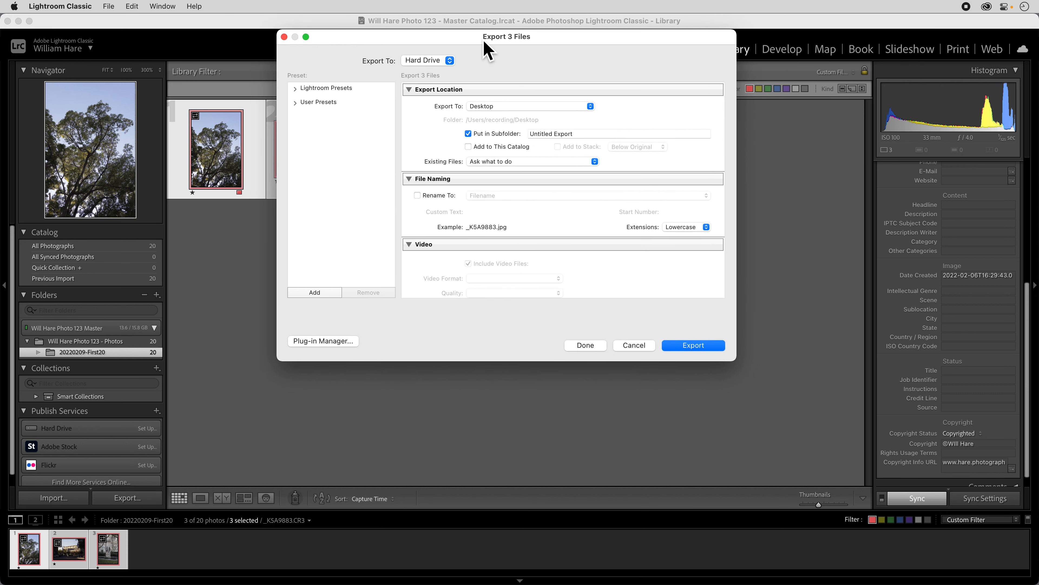
drag(736, 361, 787, 520)
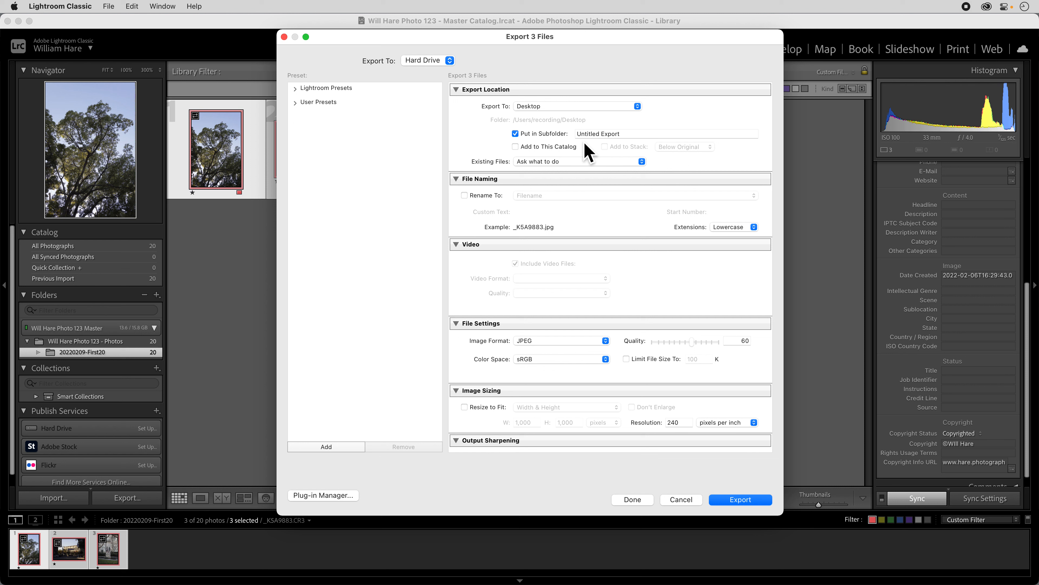
Set the export location to a specific folder, creating and choosing a new folder "Assignment #1" on the master photo drive
scroll(569, 119, up, 2)
click(565, 115)
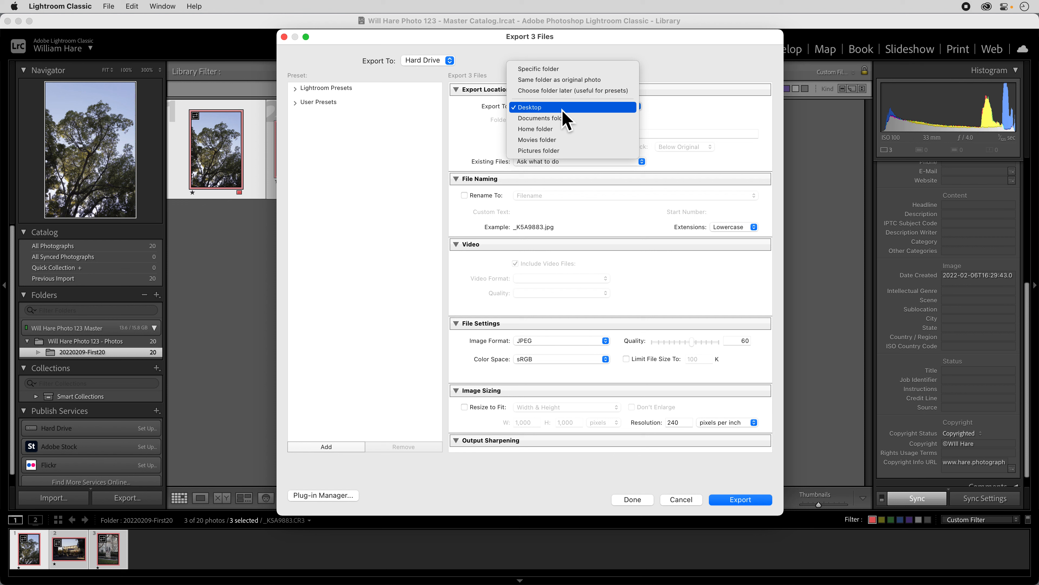
click(557, 70)
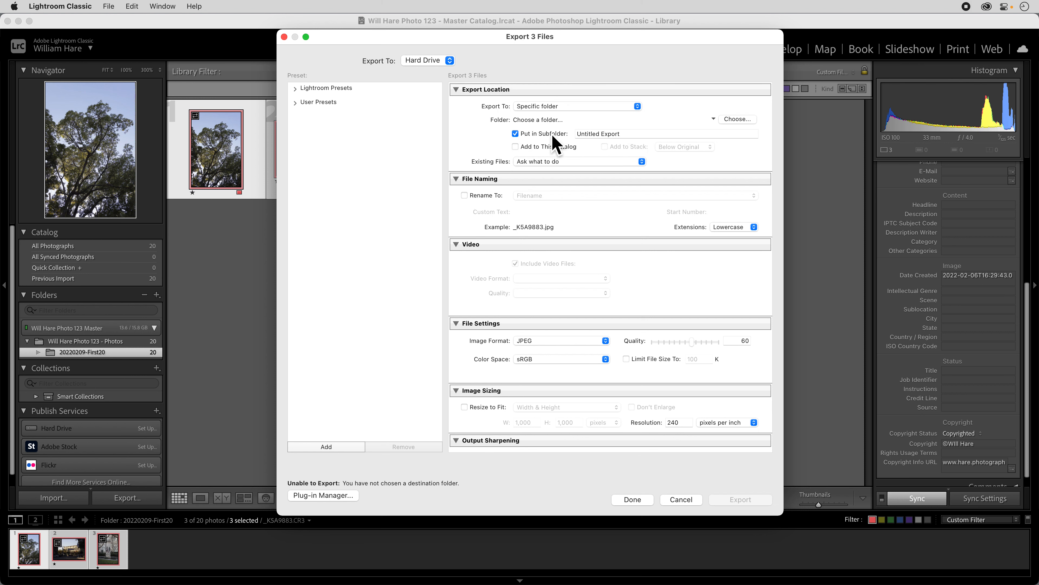
click(737, 119)
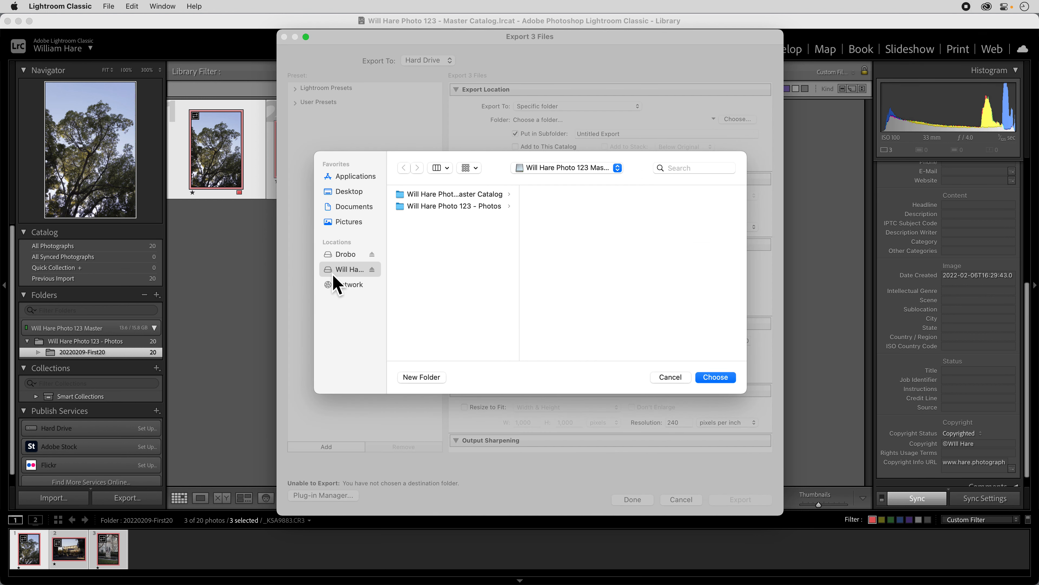
click(427, 381)
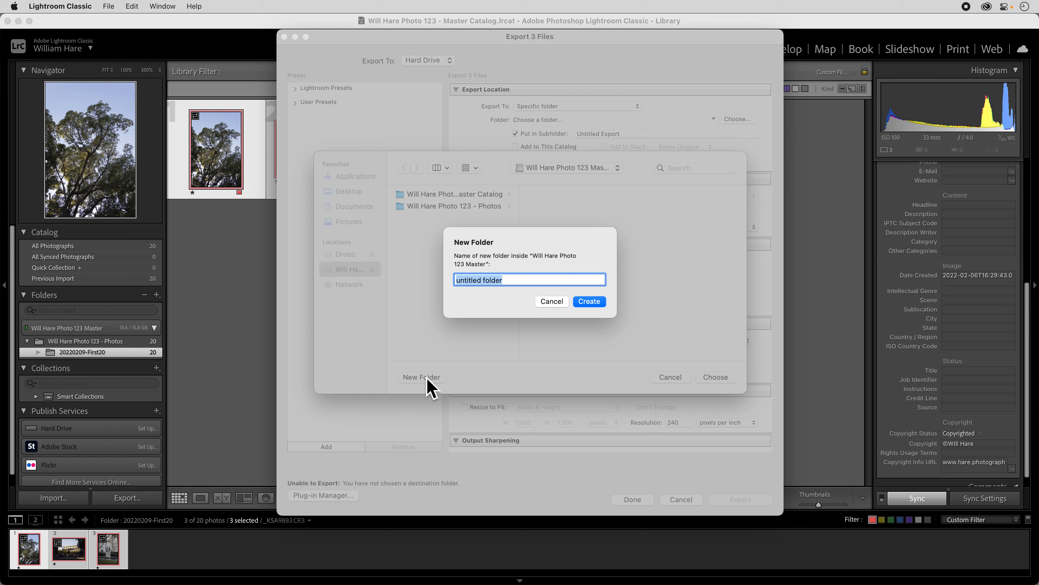
text(Assignment #1)
click(594, 304)
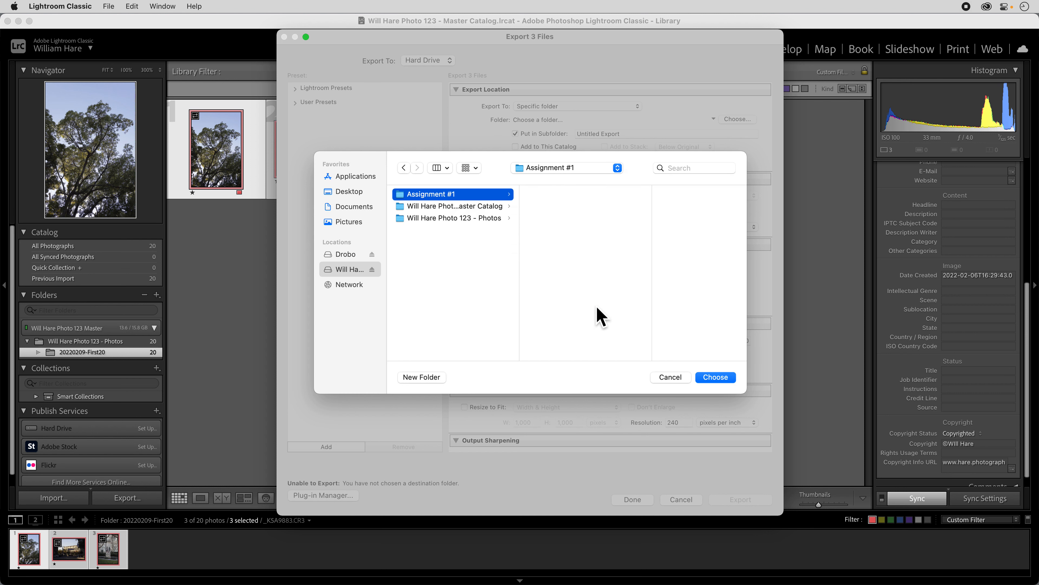
click(707, 377)
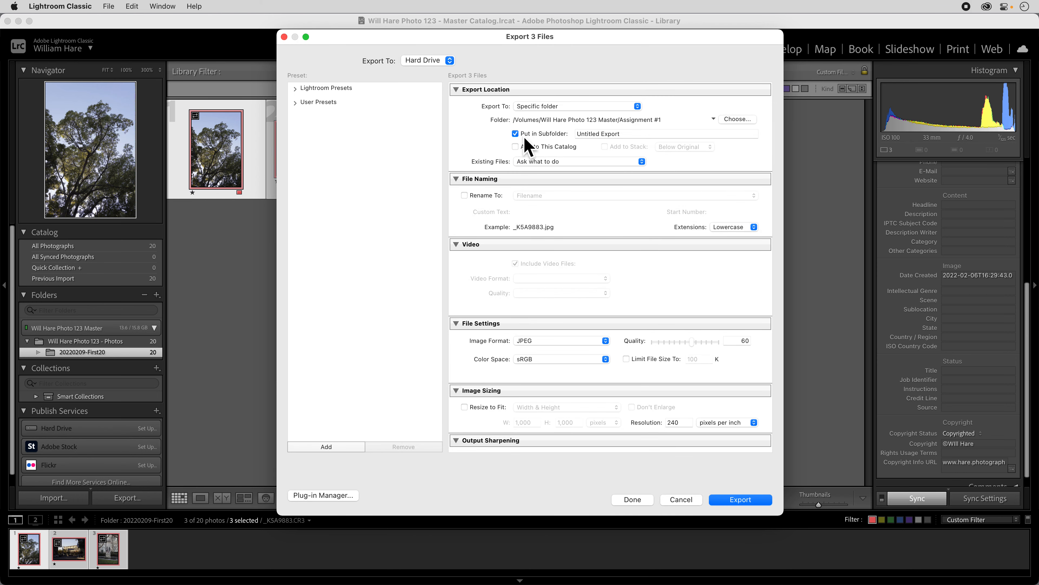
Turn off placing the exported files in a subfolder
click(515, 134)
click(533, 133)
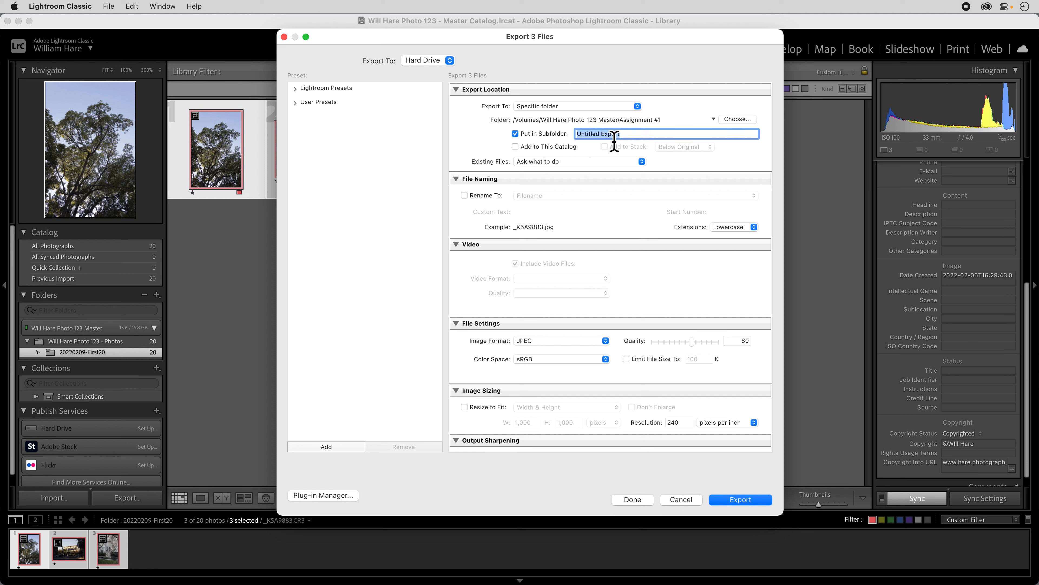
click(548, 136)
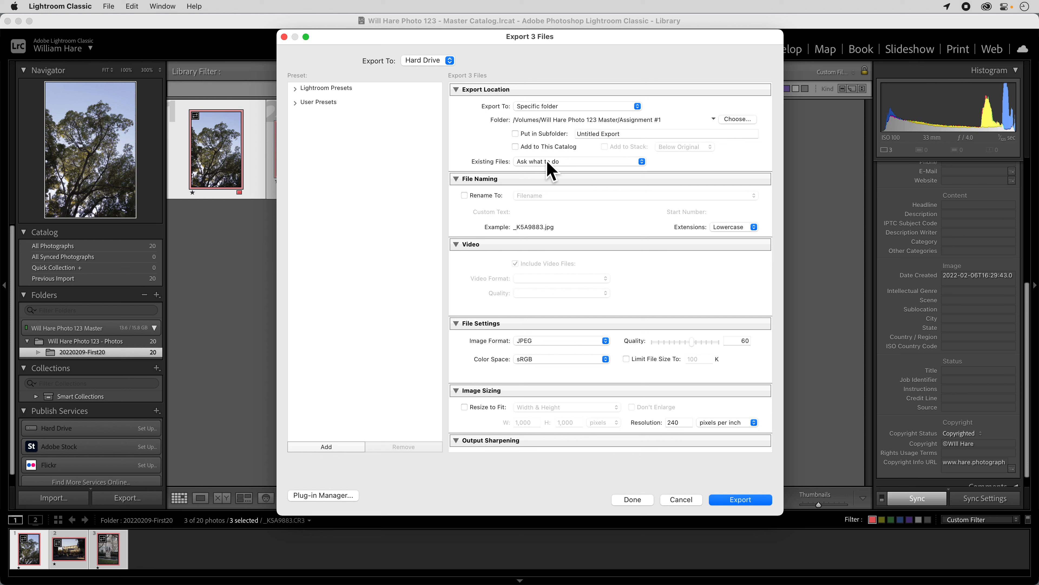
Rename the exported files using Custom Name - Sequence, with the photographer's name followed by "_Composition" as custom text
click(464, 194)
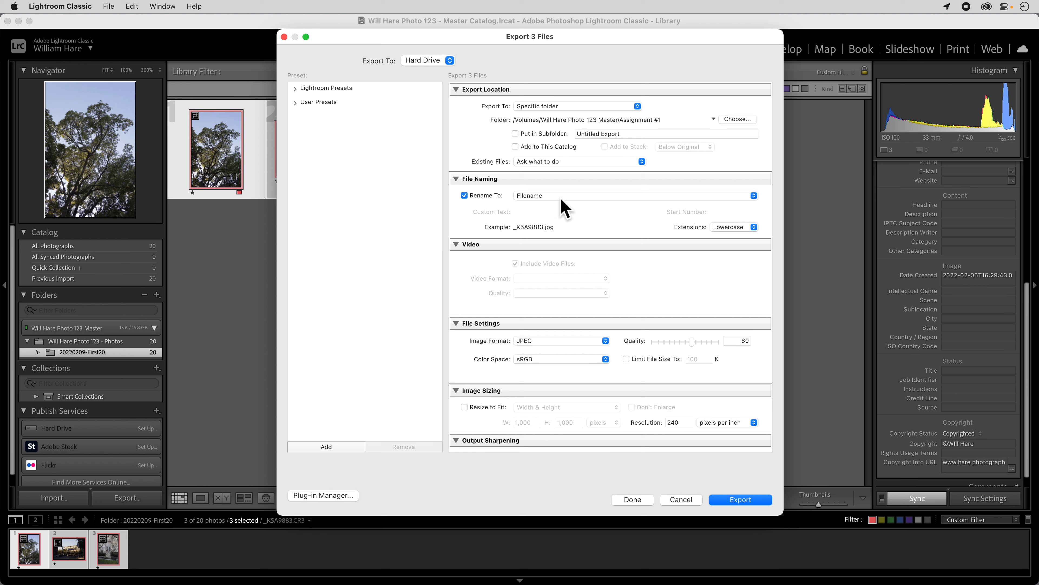
click(570, 199)
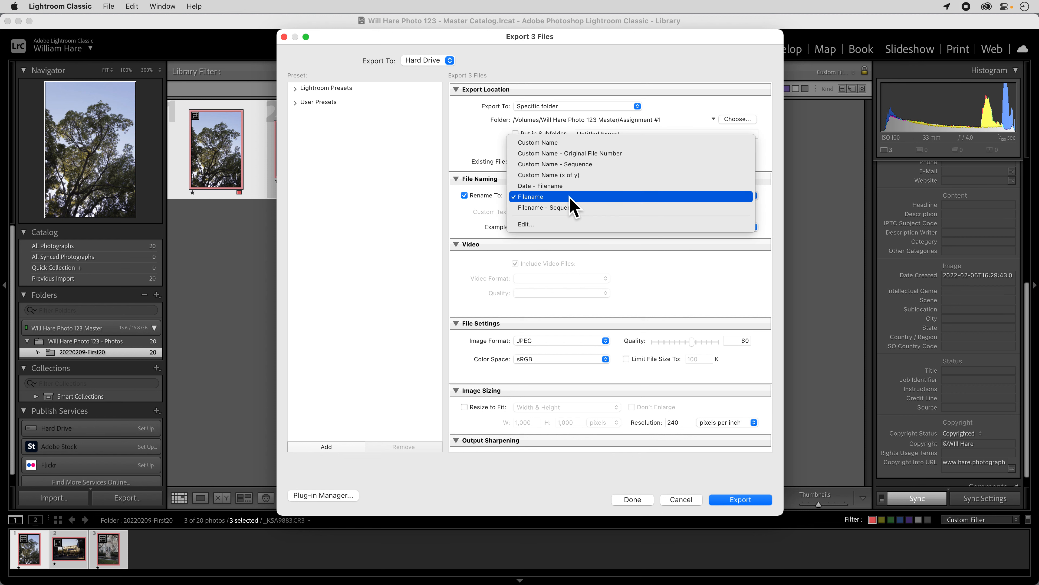
click(568, 144)
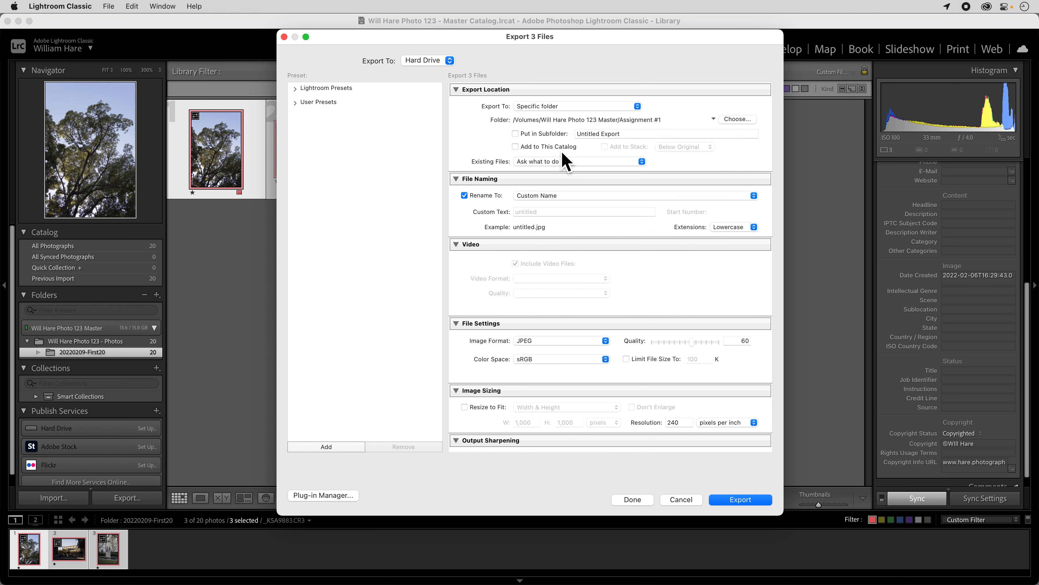
click(556, 213)
text(WHare_Composition)
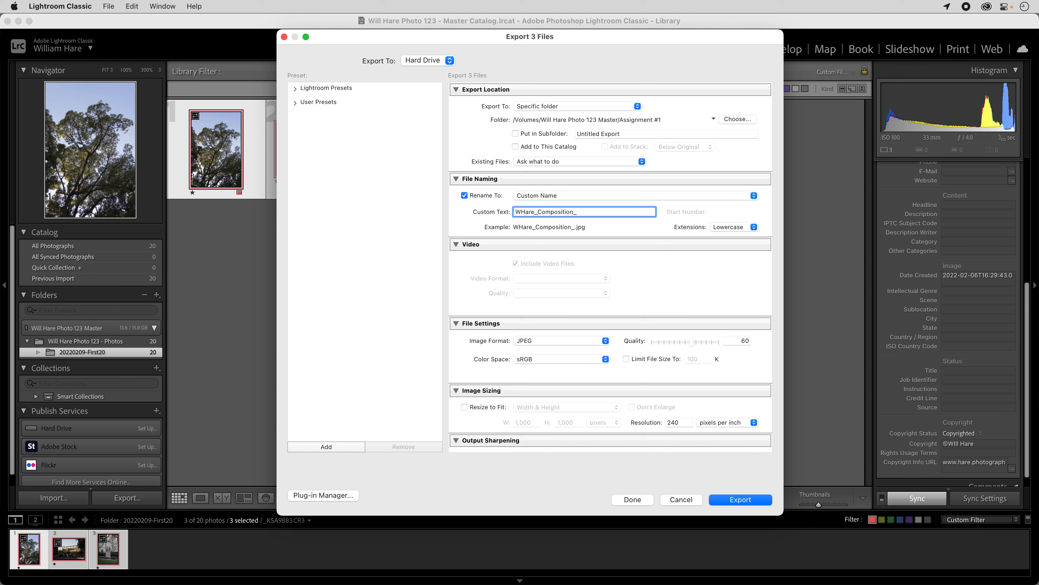
click(583, 196)
click(584, 219)
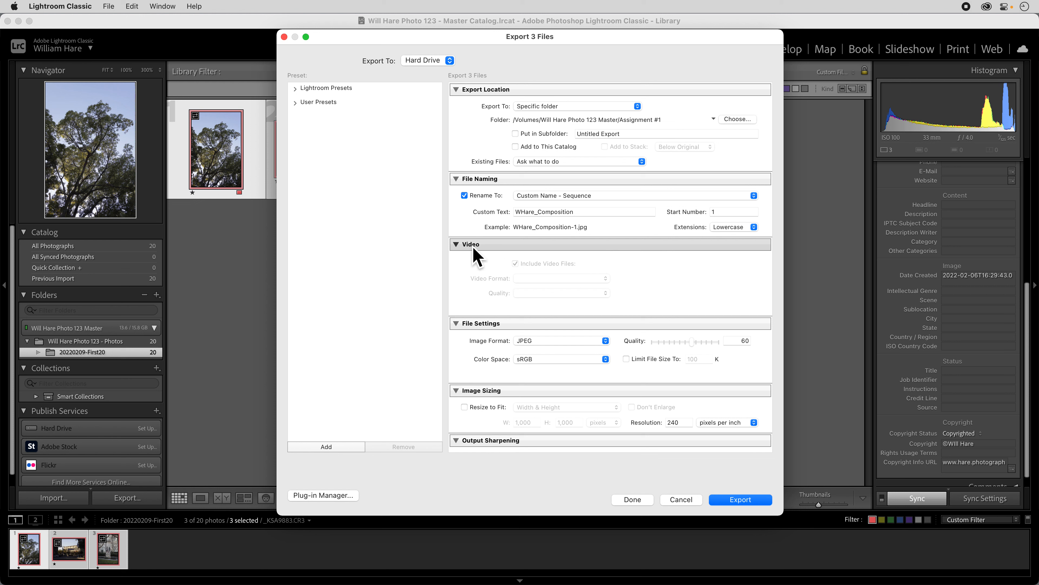
Collapse the video settings and set the file settings to JPEG, quality 100 and Adobe RGB (1998)
click(459, 246)
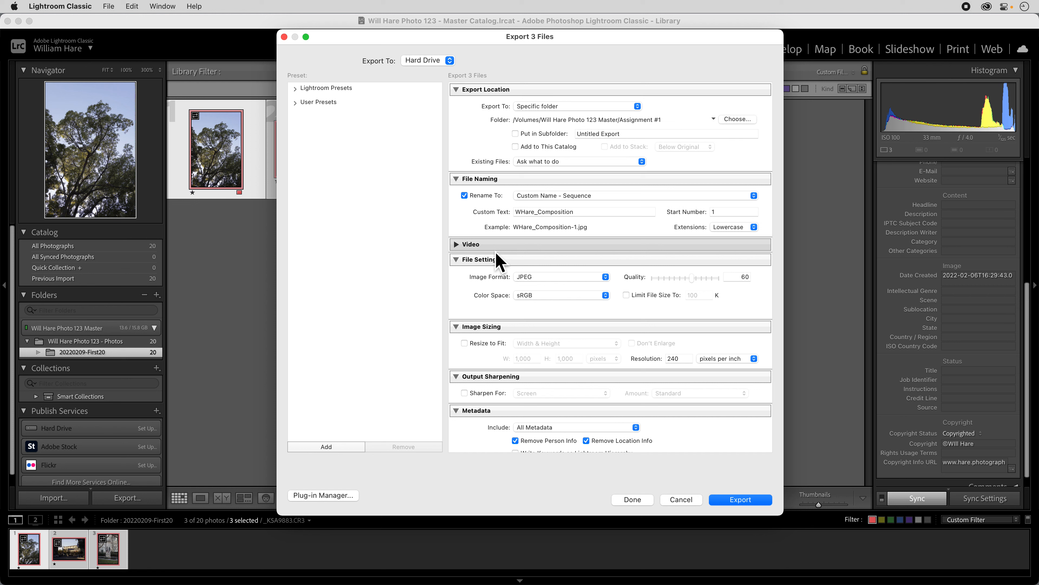
click(550, 283)
click(551, 279)
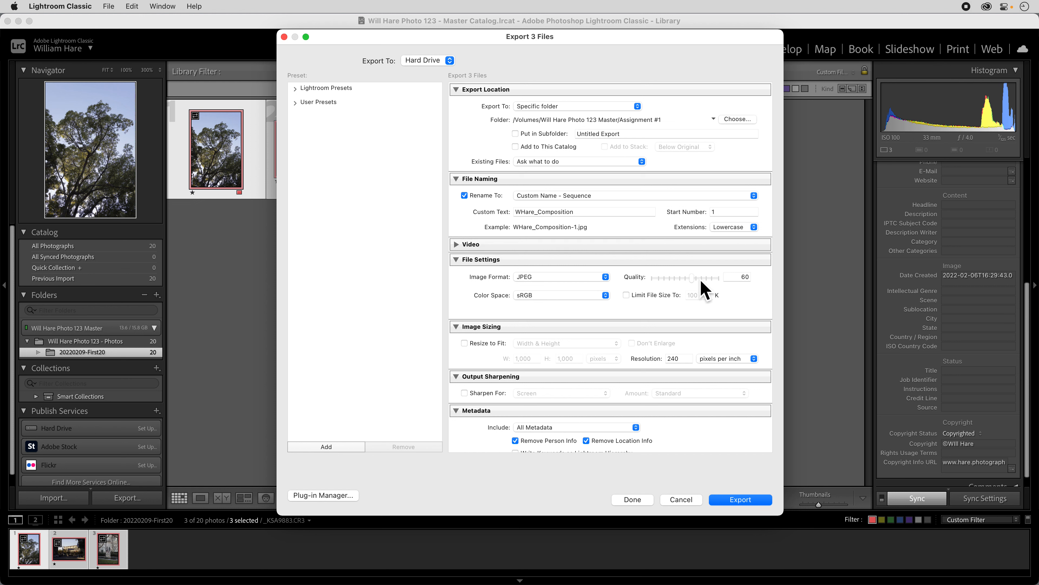
drag(704, 283, 738, 290)
click(543, 294)
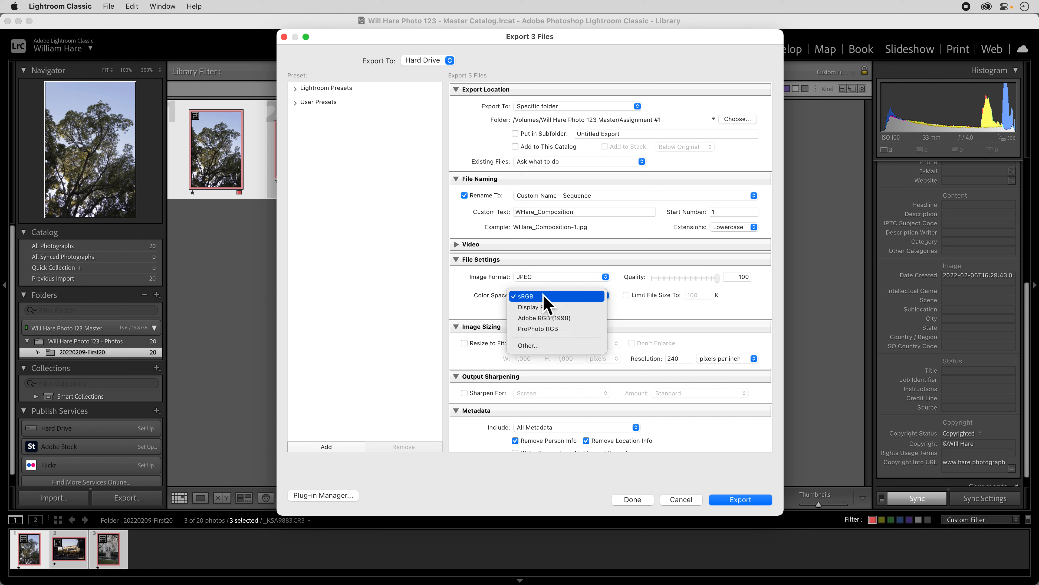
click(542, 318)
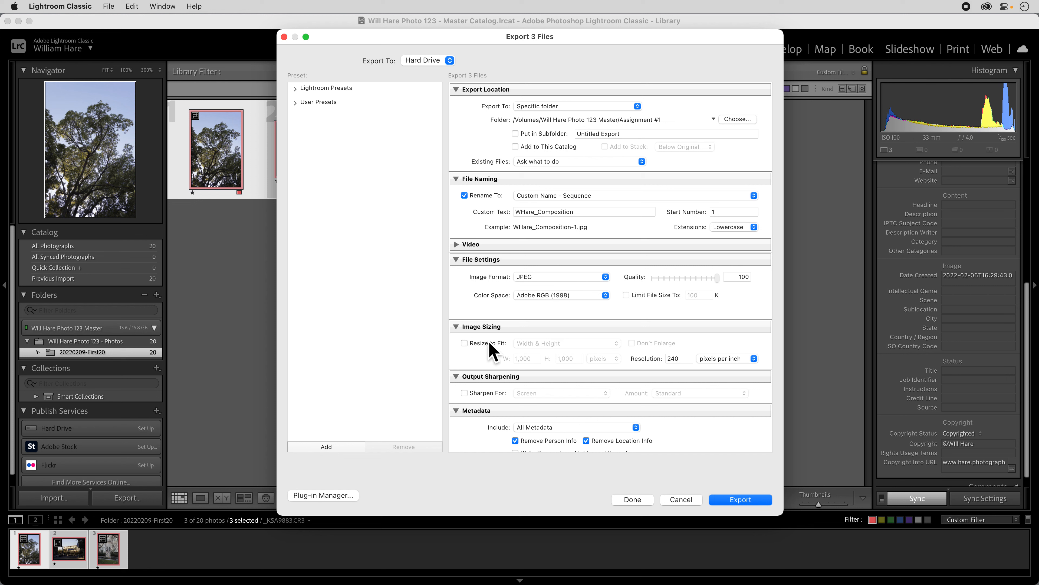
Resize the exported images to a long edge of 1,500 pixels at a resolution of 72 pixels per inch
scroll(487, 348, down, 5)
click(464, 256)
click(559, 256)
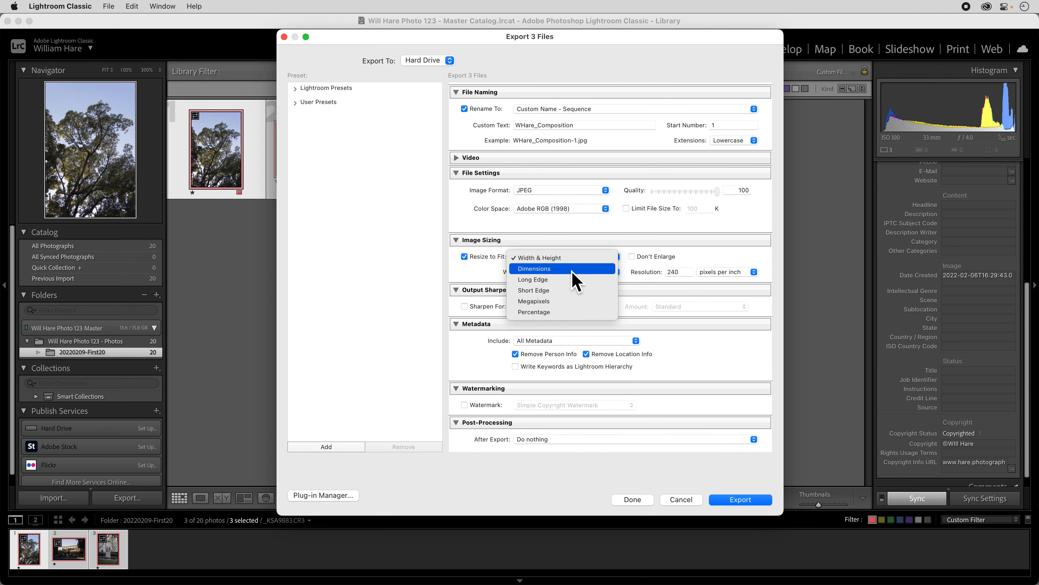
click(553, 283)
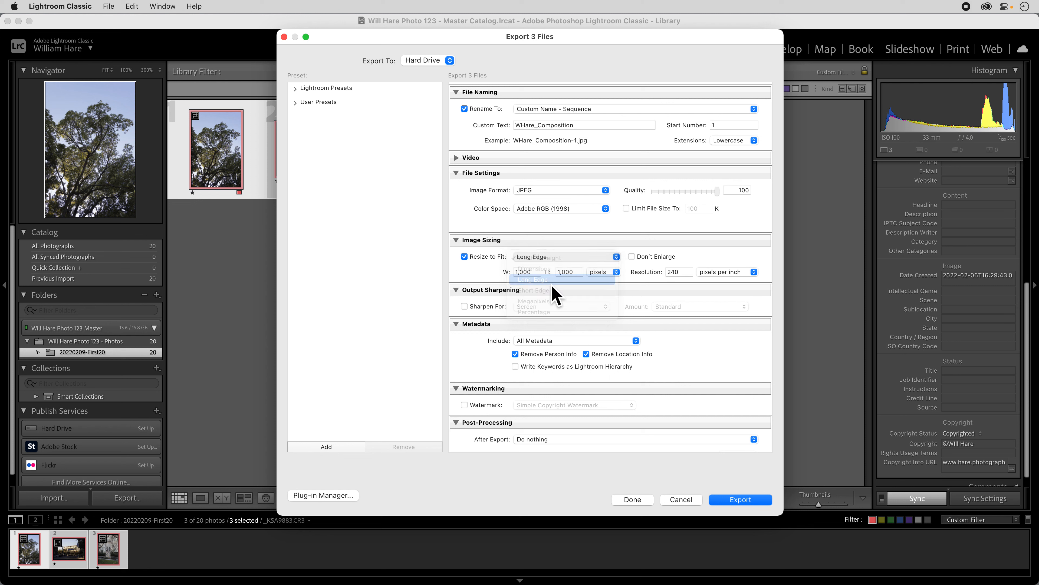
double_click(579, 277)
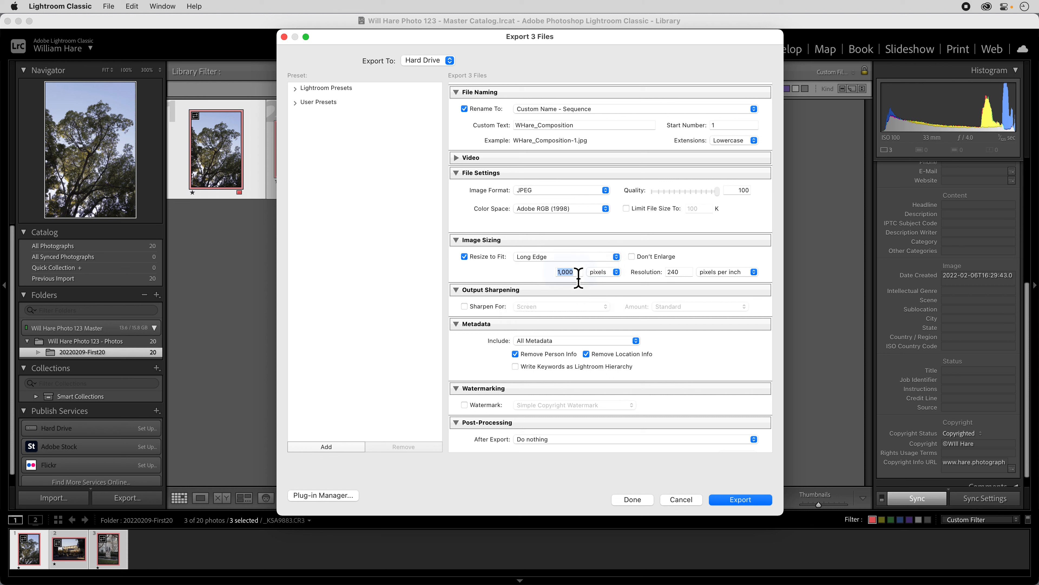
text(150)
double_click(673, 272)
text(72)
click(721, 263)
Turn off removal of person and location info from the metadata and collapse the watermarking settings
click(548, 355)
click(602, 354)
click(459, 392)
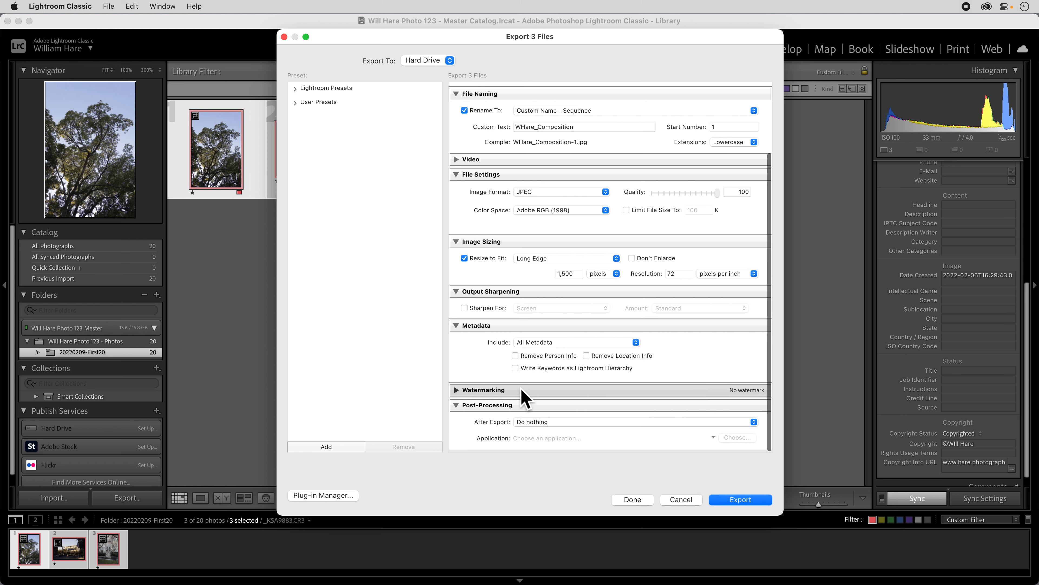
Examine the available after-export actions, keeping Do nothing selected
click(552, 425)
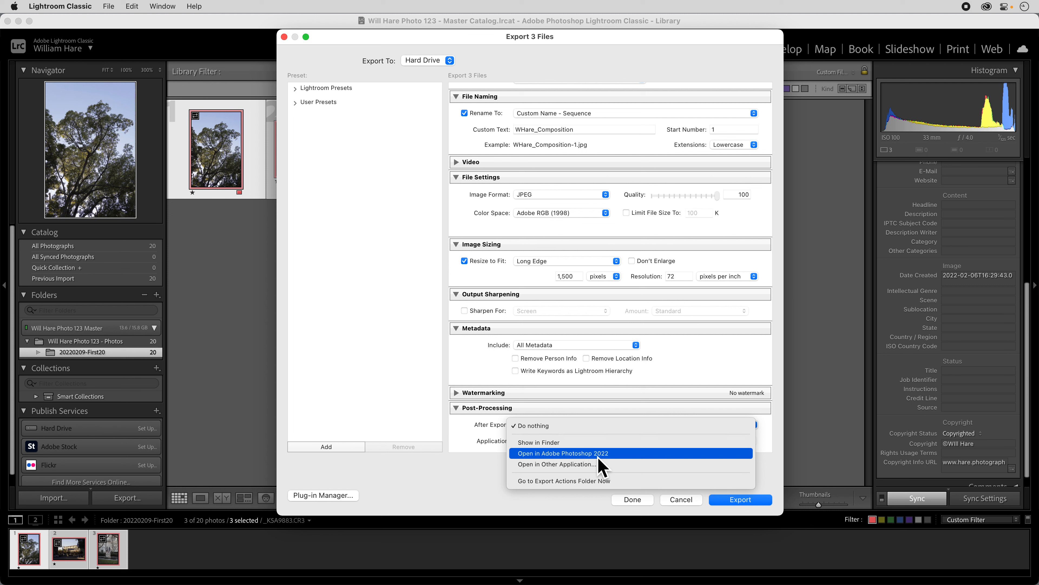
click(549, 426)
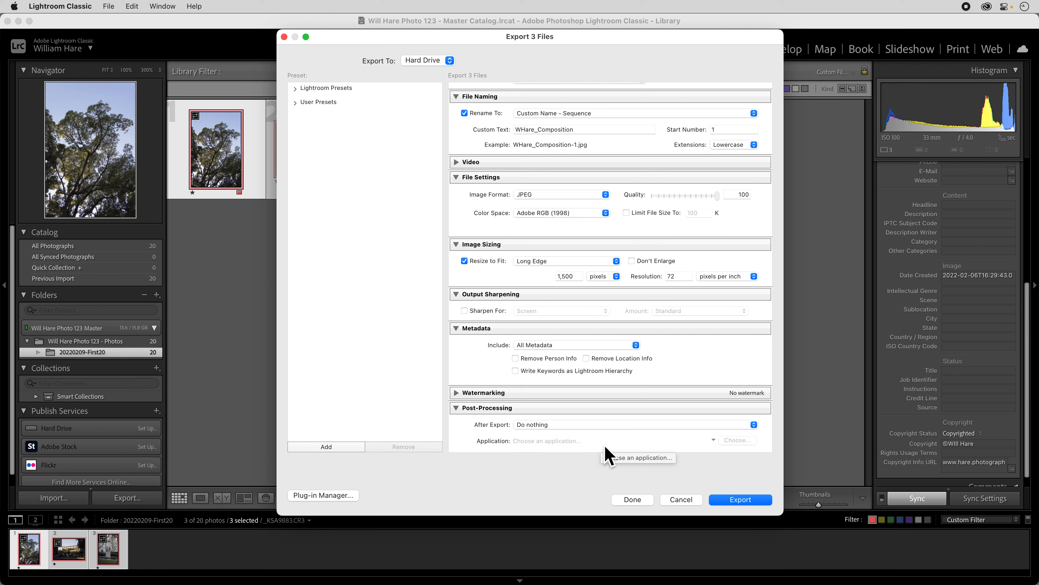
click(615, 425)
click(683, 370)
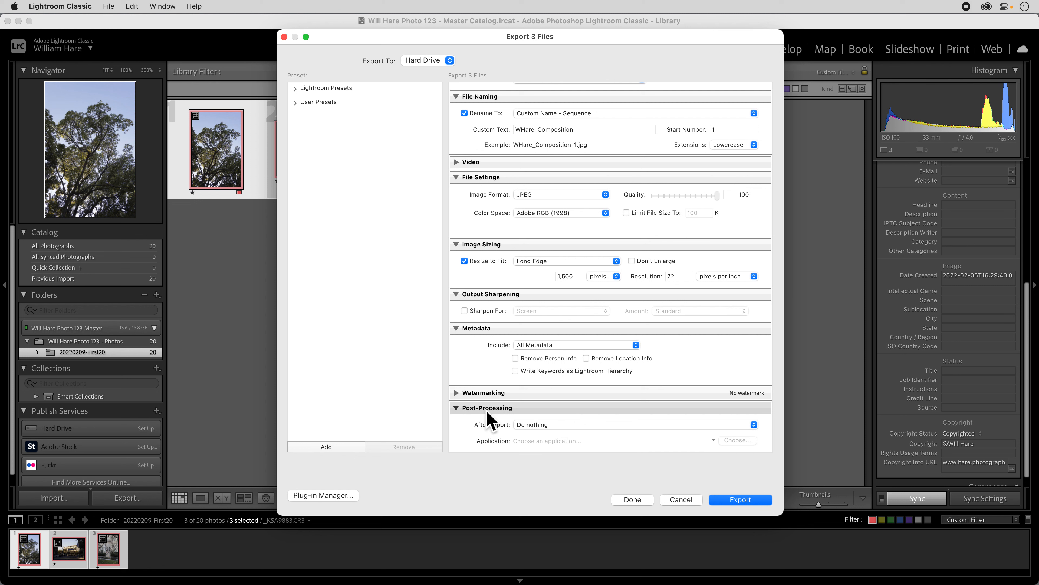
Save the current export settings as a preset named Assignment in the User Presets folder
click(325, 445)
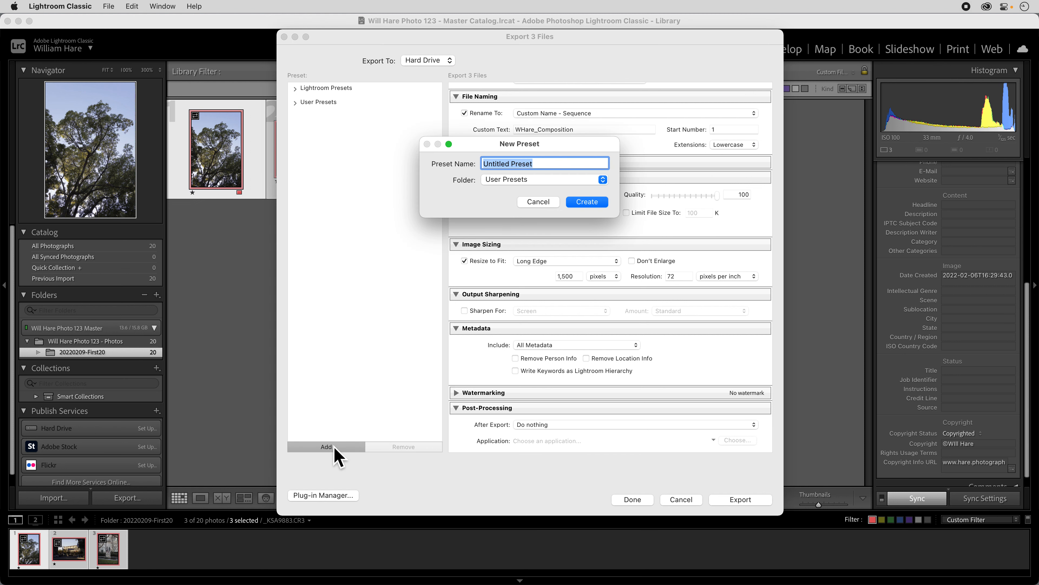
text(Assignment)
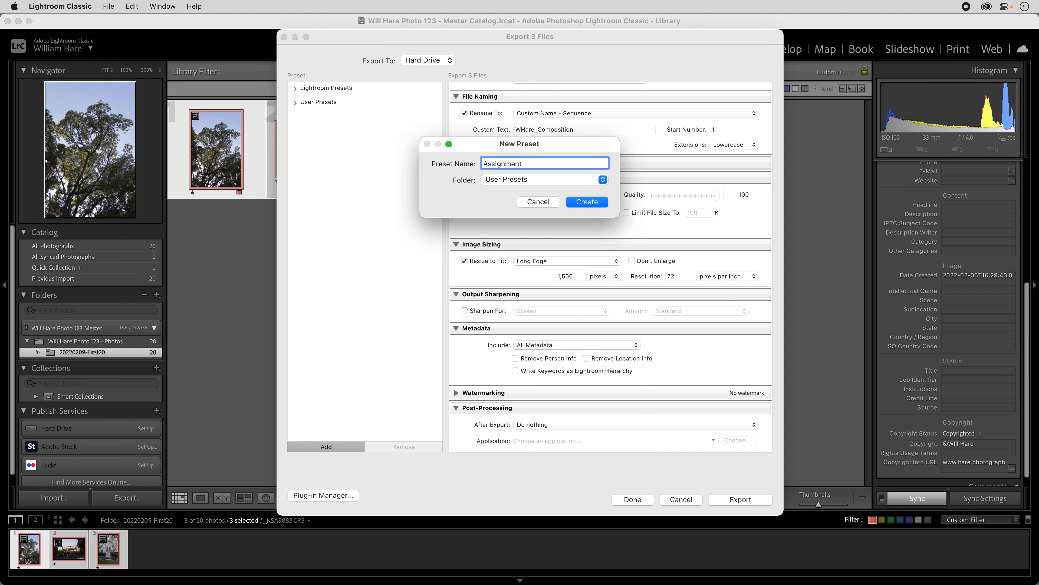
click(582, 201)
Review the export settings from location to post-processing and export the three selected photos
scroll(559, 195, up, 5)
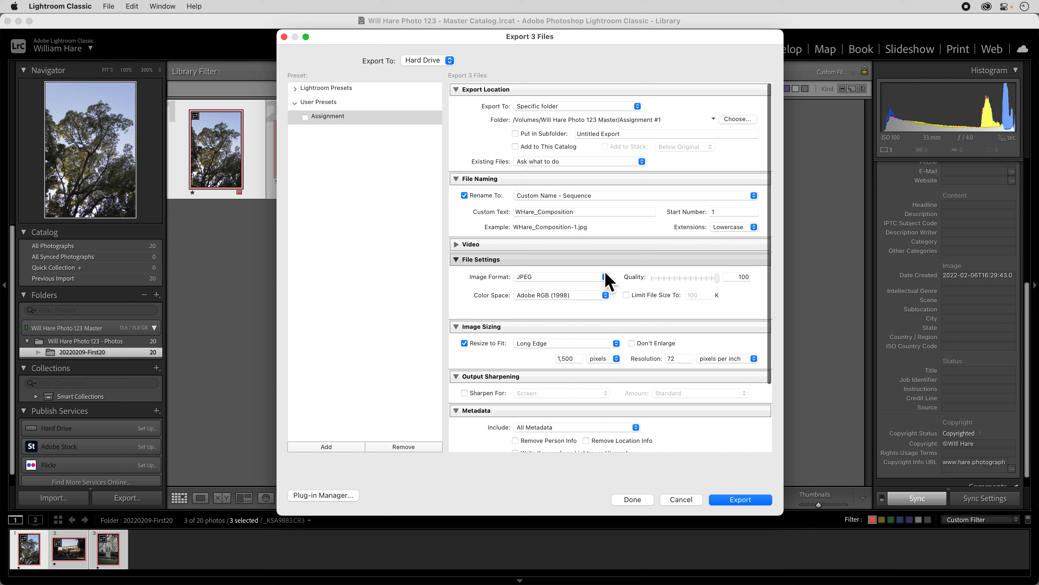
scroll(593, 330, down, 3)
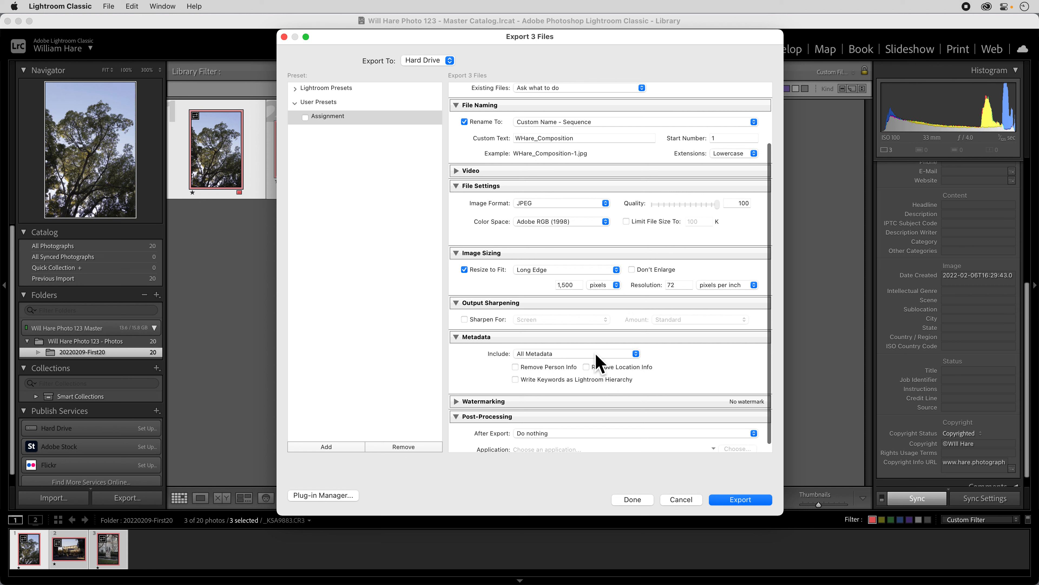
scroll(598, 360, down, 1)
scroll(599, 361, up, 1)
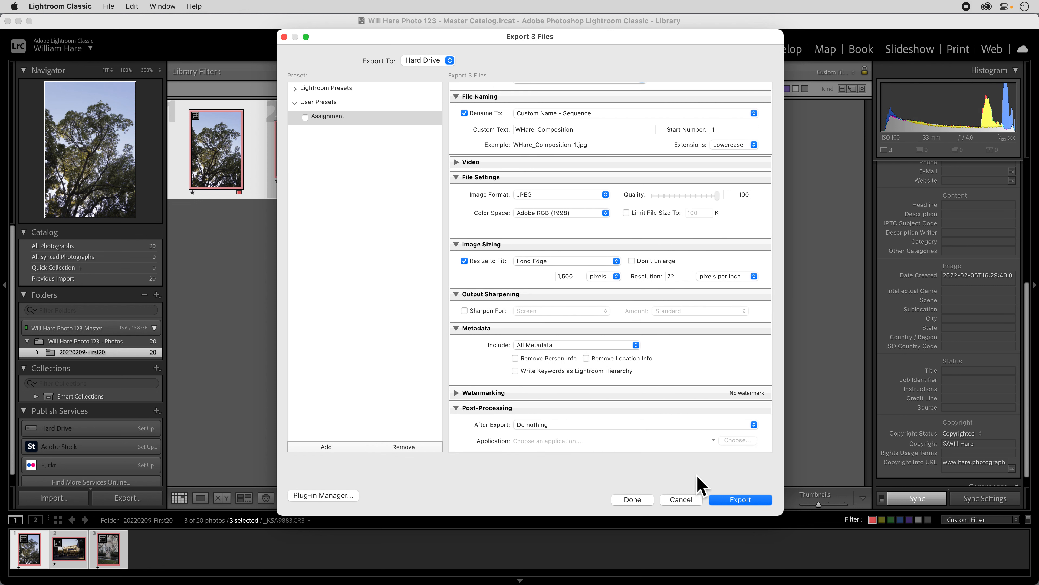
click(734, 500)
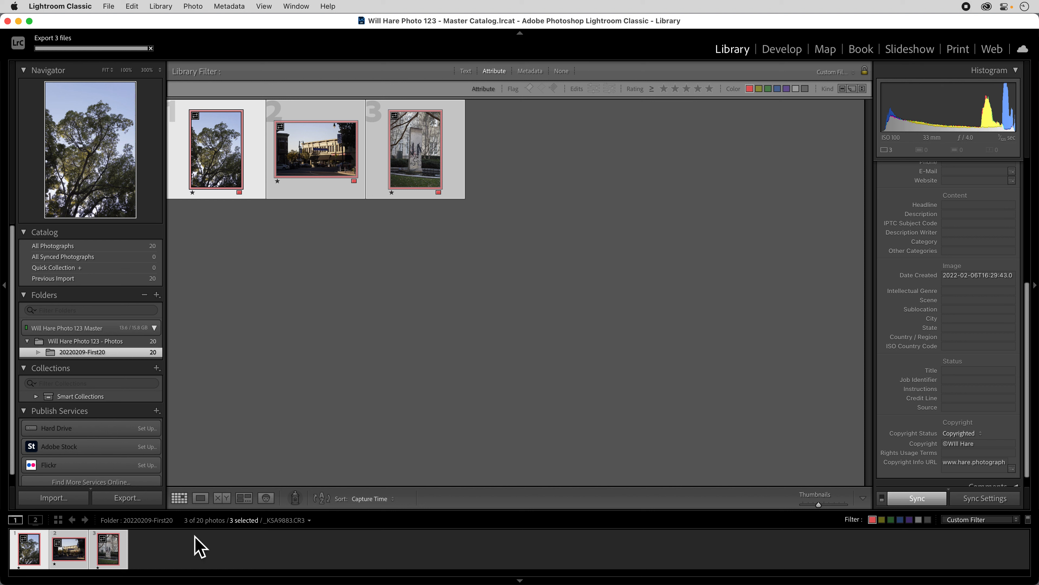
Switch to Finder, collapse the Master Catalog folder and expand the Assignment #1 folder
mouse_move(347, 582)
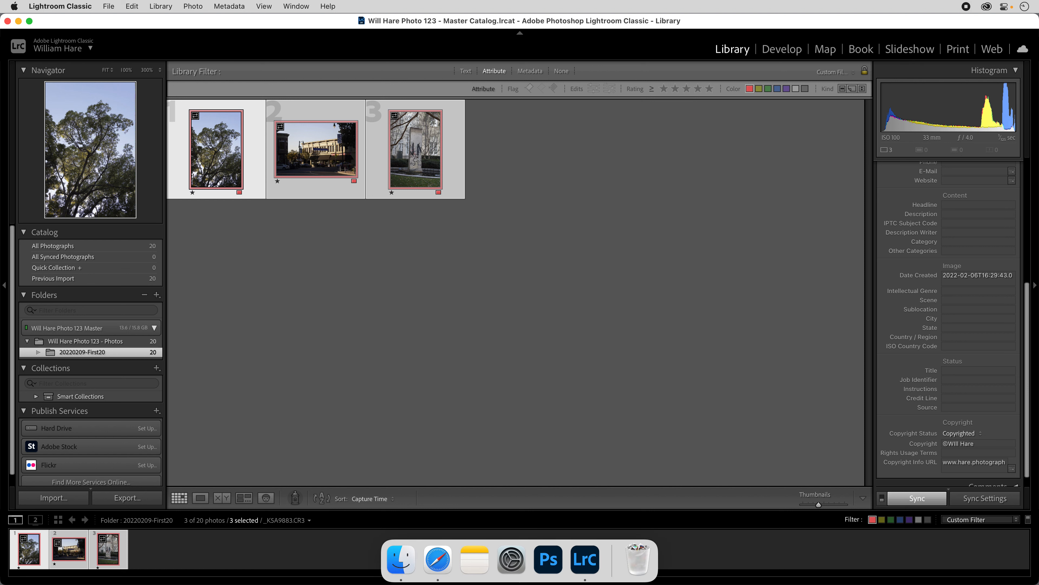
click(400, 559)
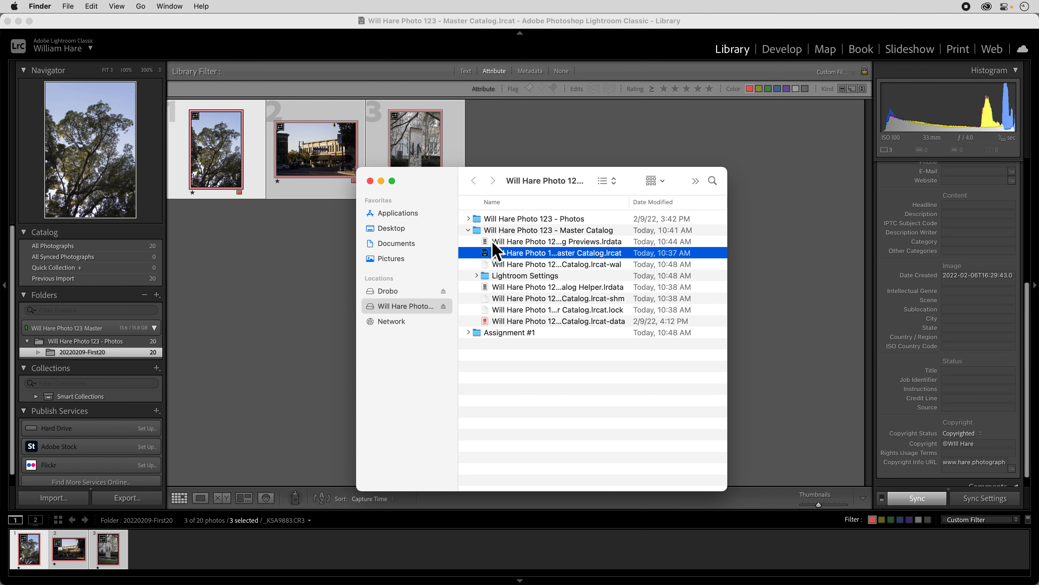
click(468, 230)
click(468, 241)
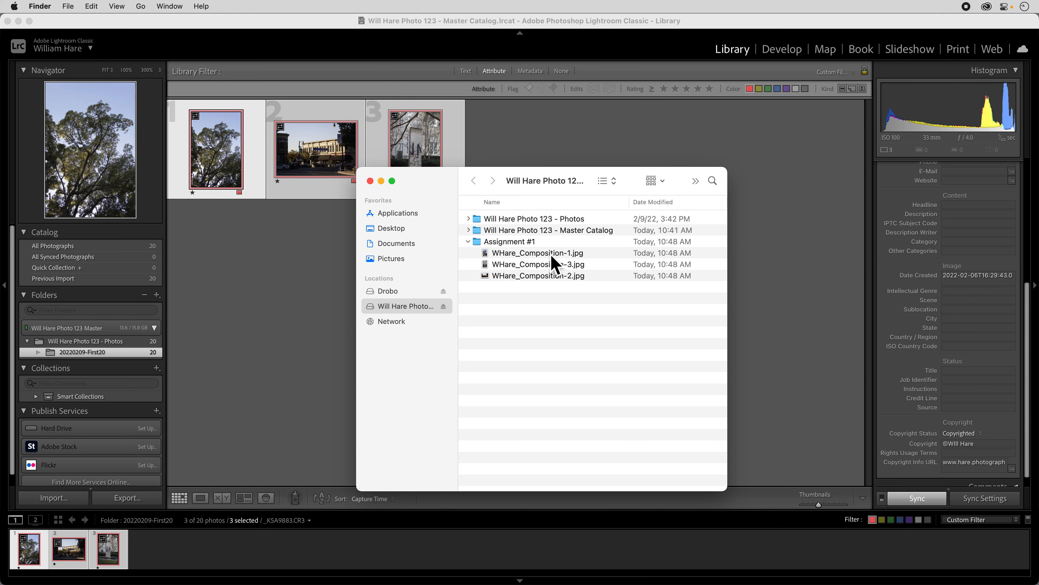
Rename the exported JPEG ending in -1, replacing the number with Angle of View
click(551, 253)
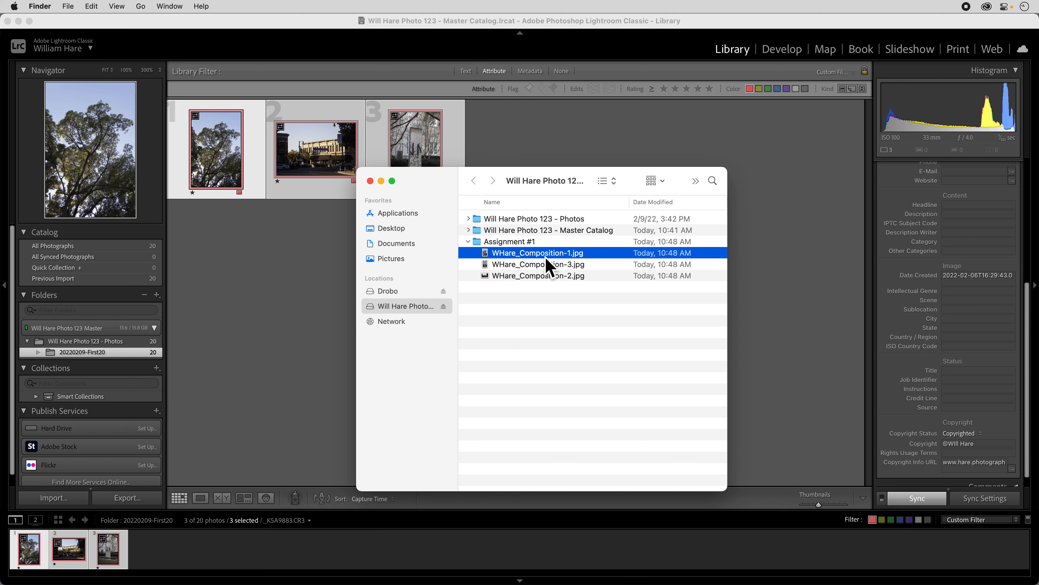
key(Return)
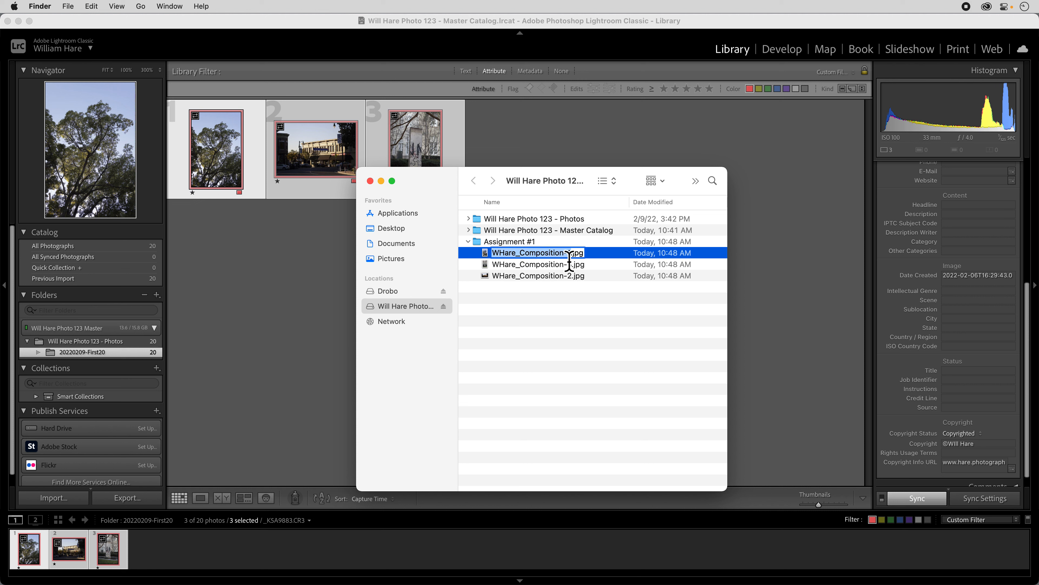
key(Right)
key(BackSpace)
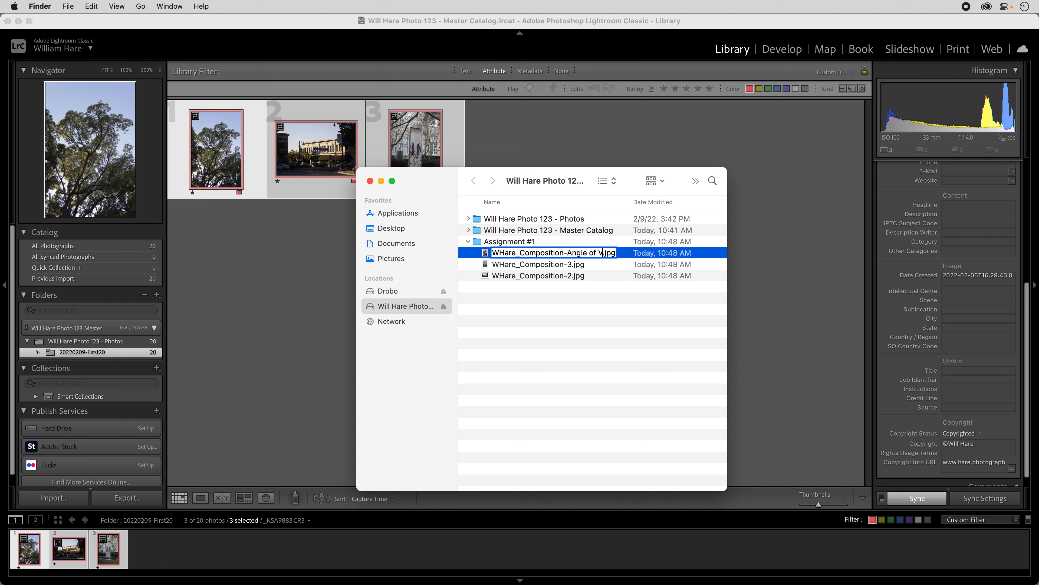
text(Angle of View)
key(Return)
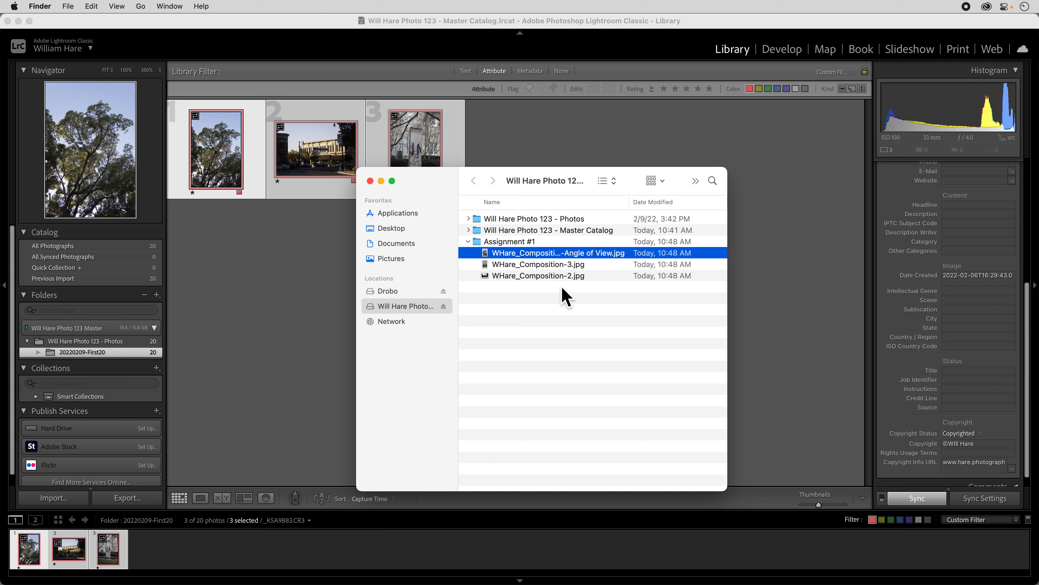
Preview the exported JPEG ending in -3 and replace the number in its file name with Lines
click(537, 265)
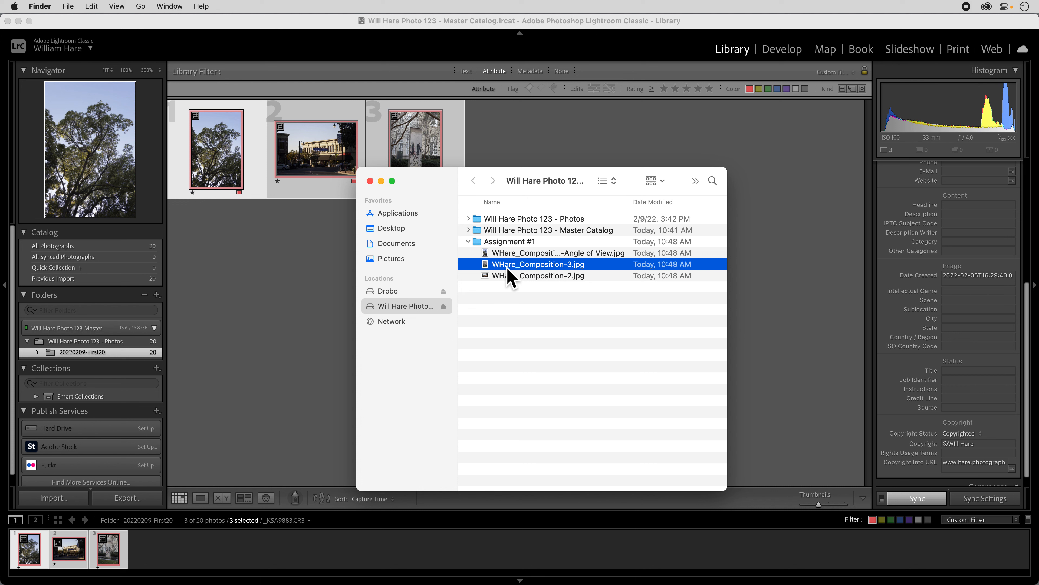
key(space)
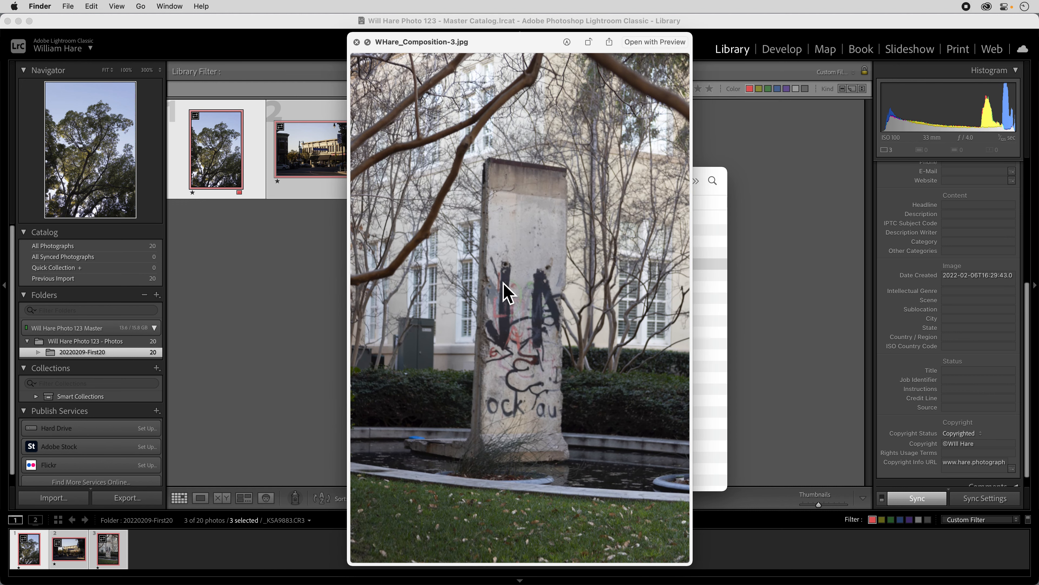
key(space)
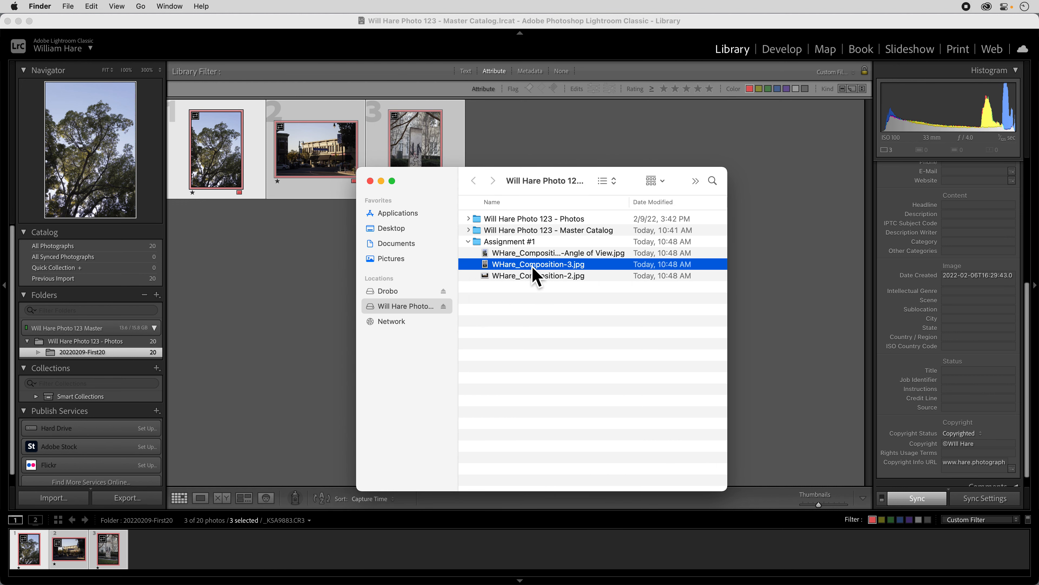
key(Return)
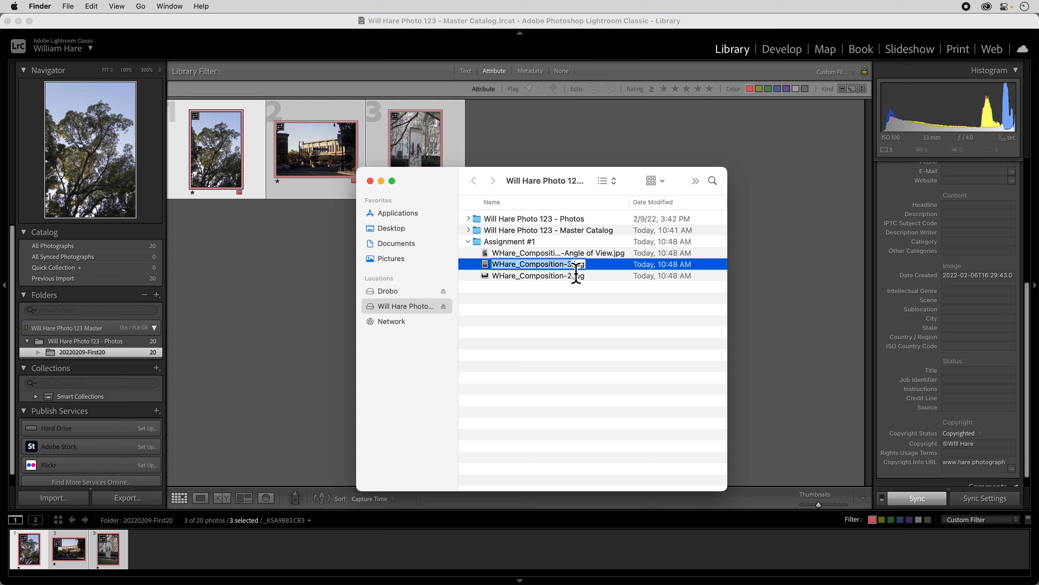
key(Right)
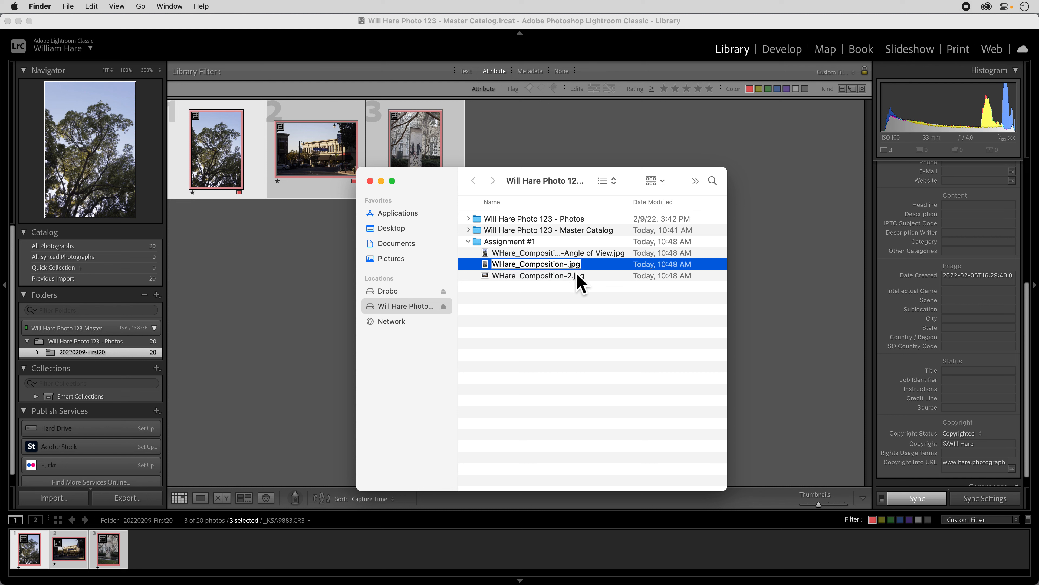
text(Lines)
Preview the exported JPEG ending in -2 and replace the number in its file name with Perspective
click(571, 280)
key(space)
key(space)
key(Return)
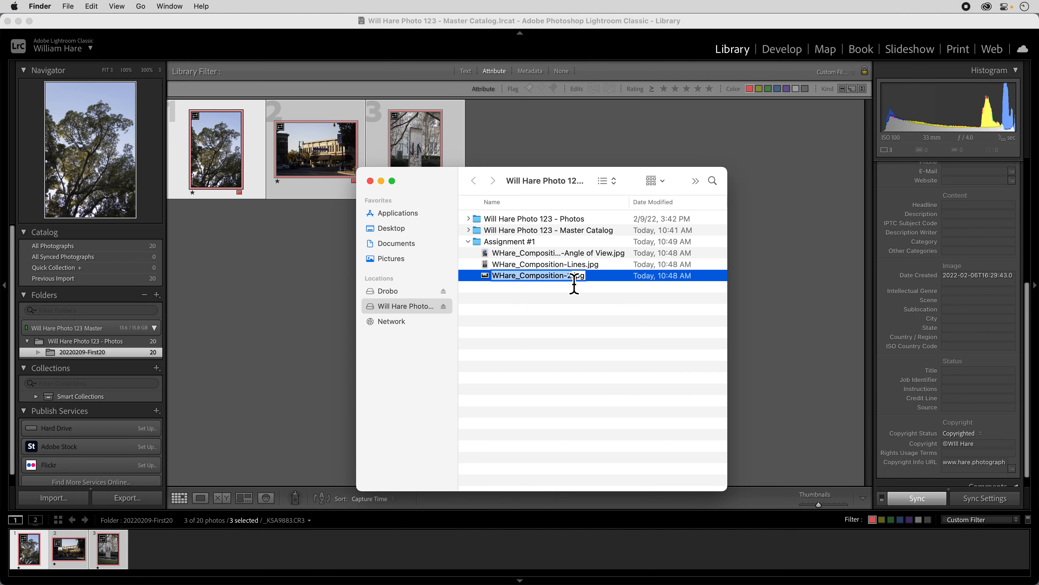
click(575, 283)
key(BackSpace)
text(Perspective)
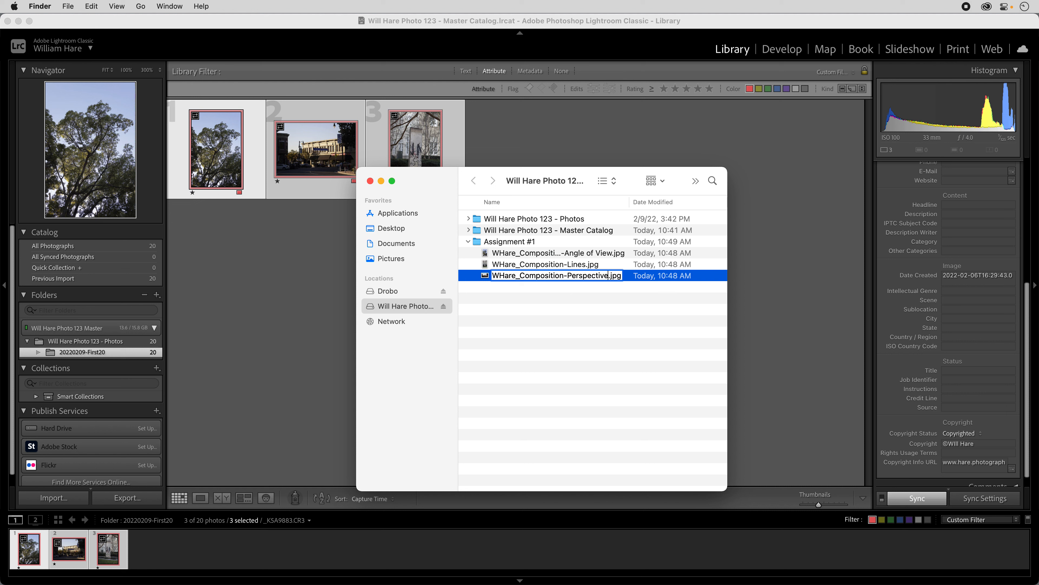
key(Return)
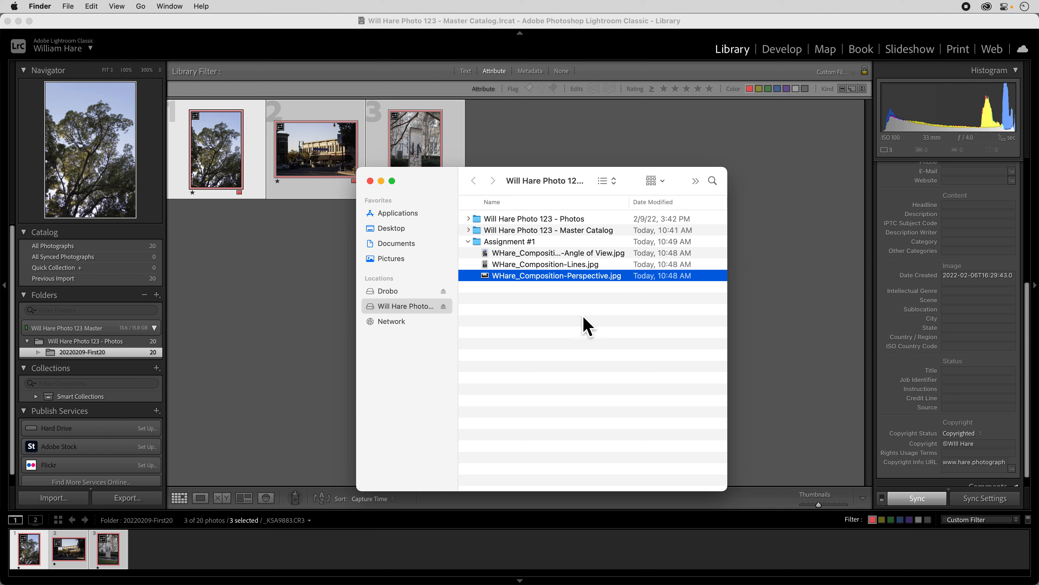
click(547, 308)
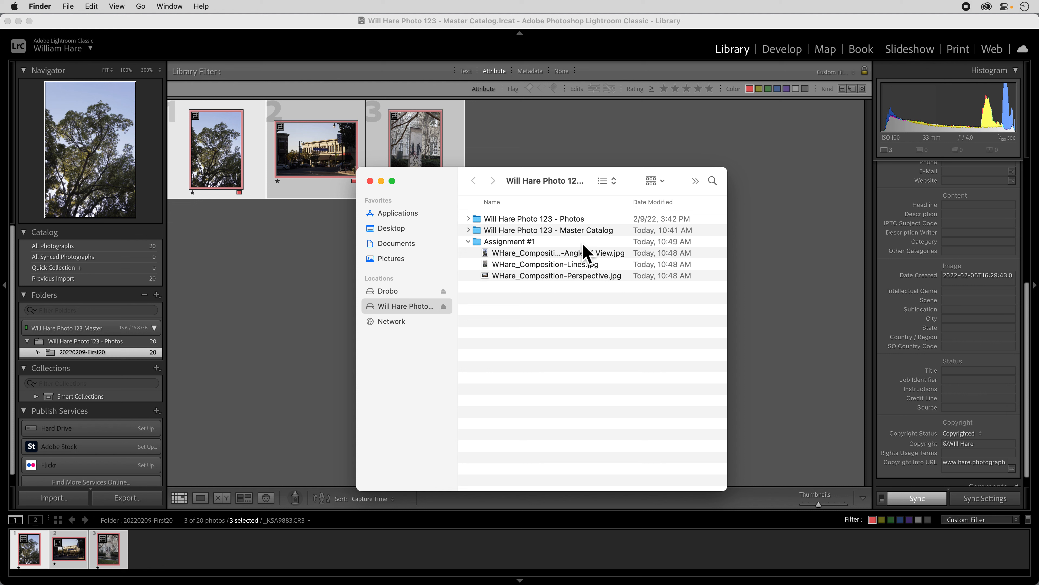